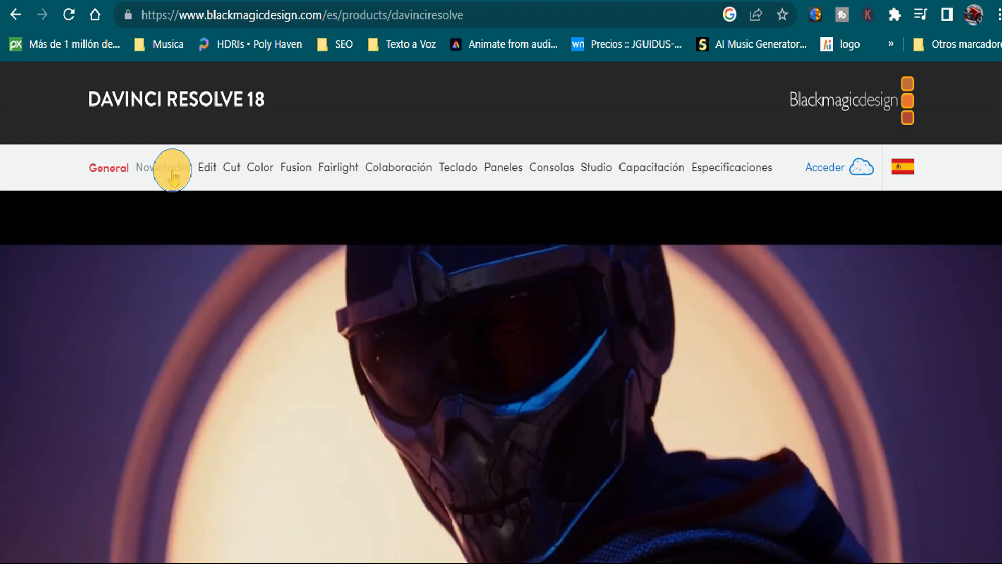
- Open the free download options for DaVinci Resolve and choose the Windows version of DaVinci Resolve 18
scroll(431, 329, down, 4)
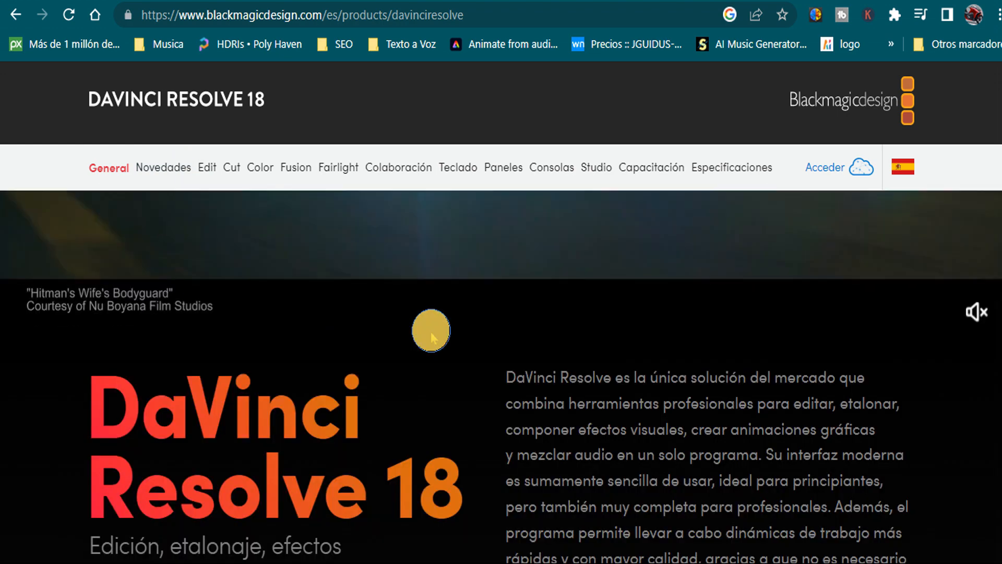
scroll(431, 331, down, 4)
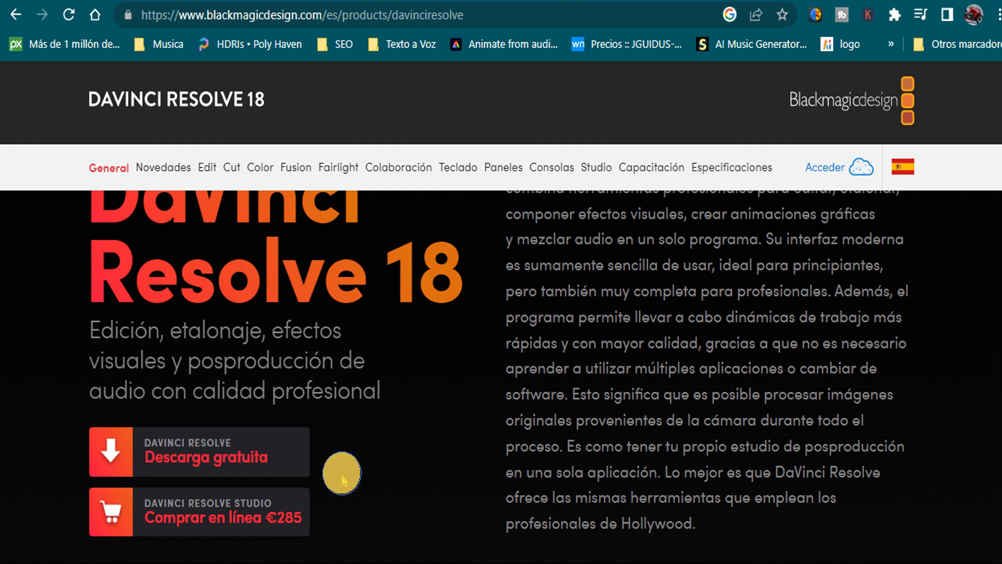
click(204, 454)
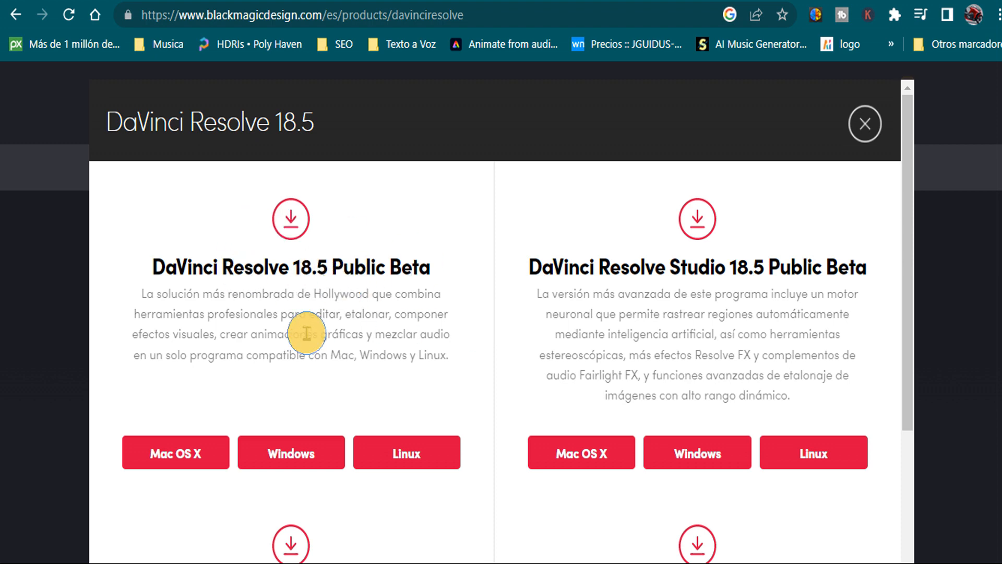
scroll(428, 342, down, 4)
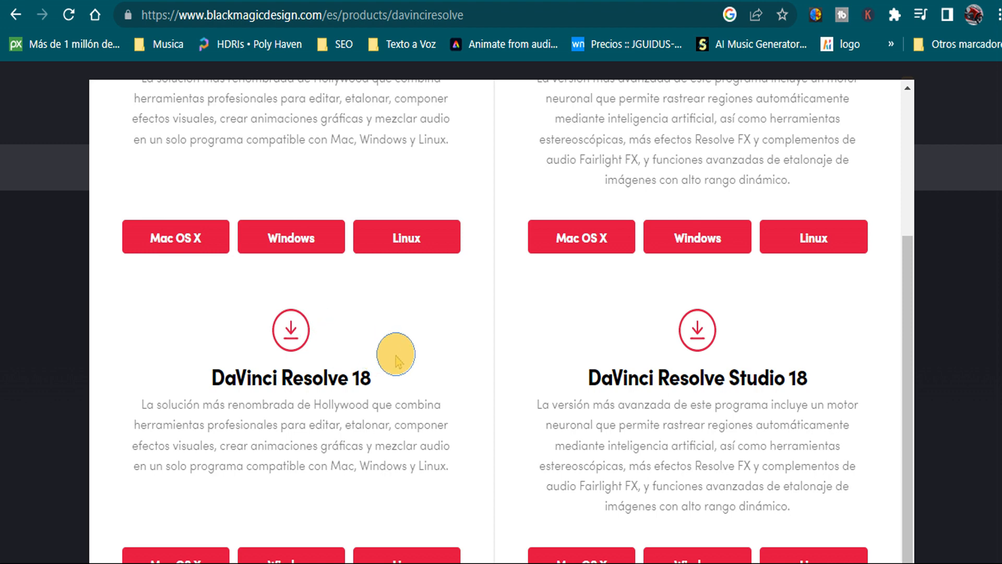
scroll(395, 355, down, 1)
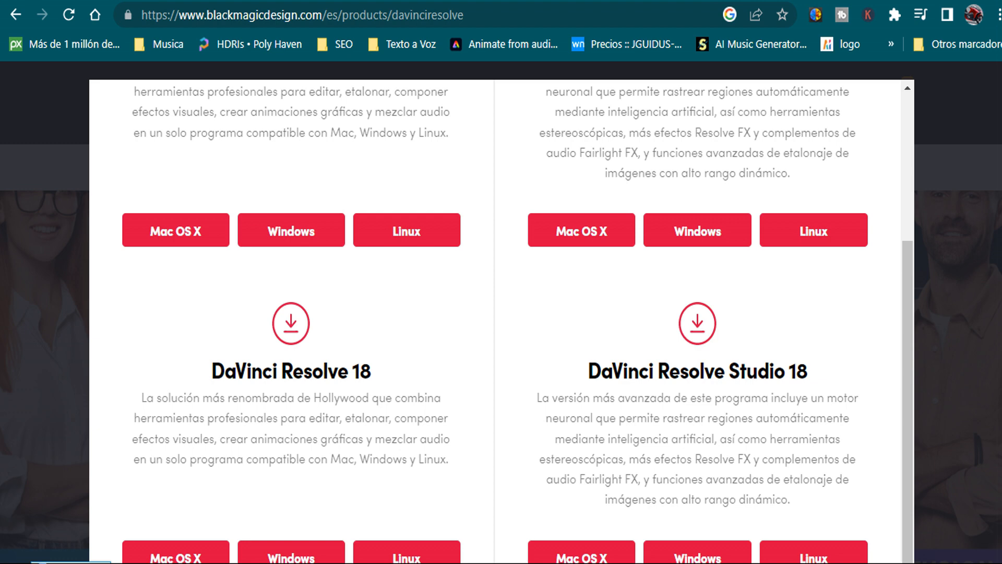
click(283, 551)
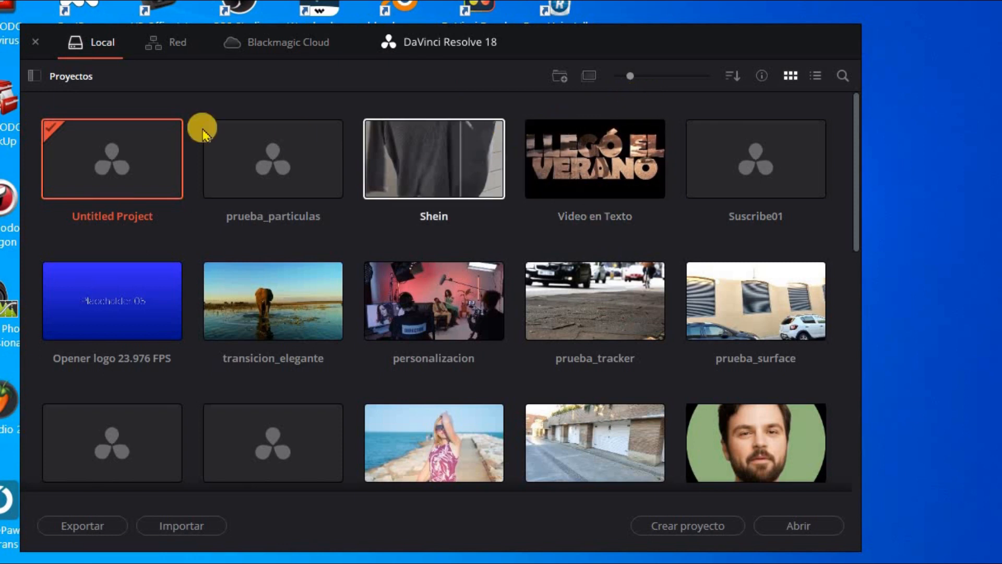
- Check the network project library in the DaVinci Resolve project manager and return to the local projects
click(172, 46)
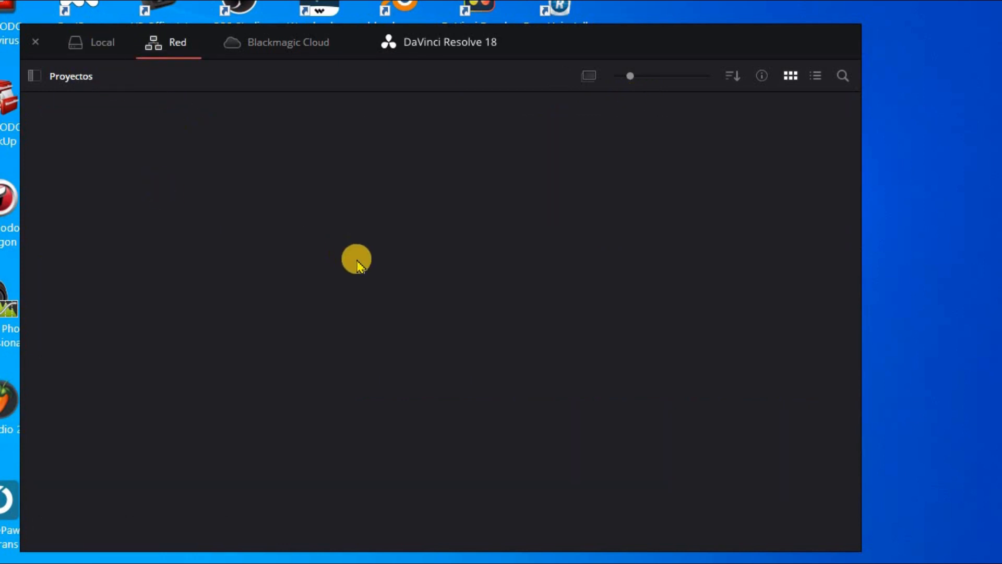
click(90, 47)
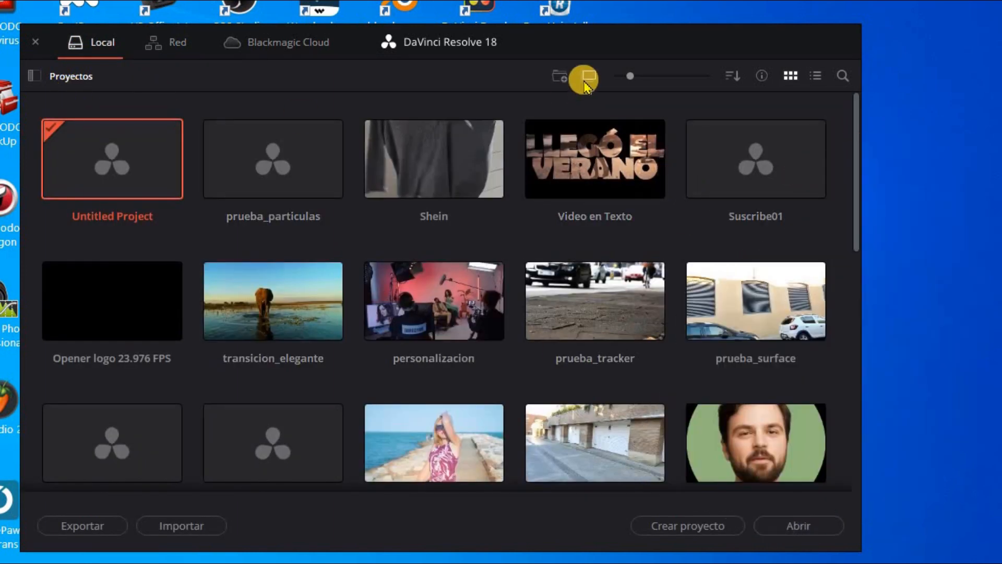
- Enlarge the project thumbnails, then view the projects as a list and return to thumbnail view
drag(634, 80, 676, 81)
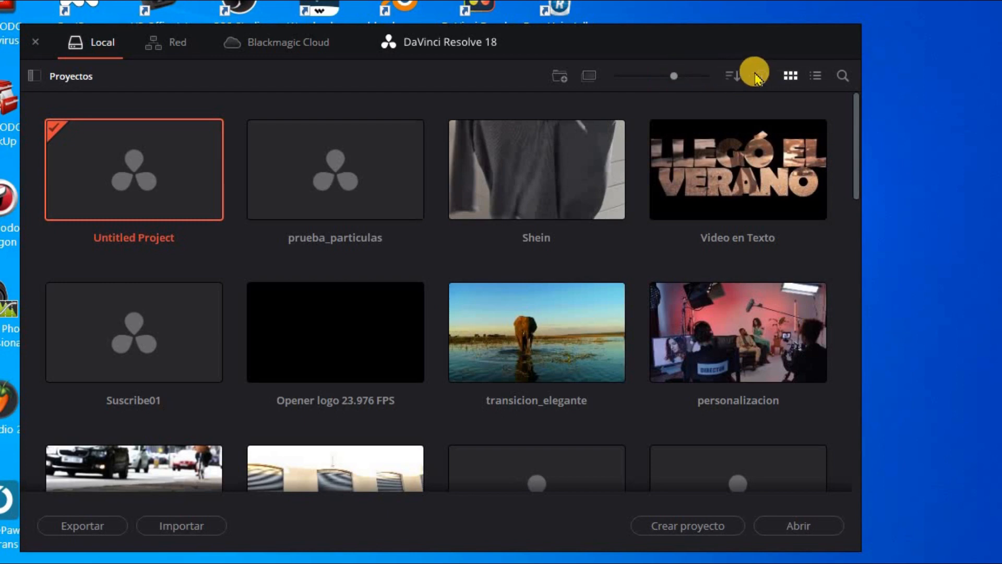
click(816, 77)
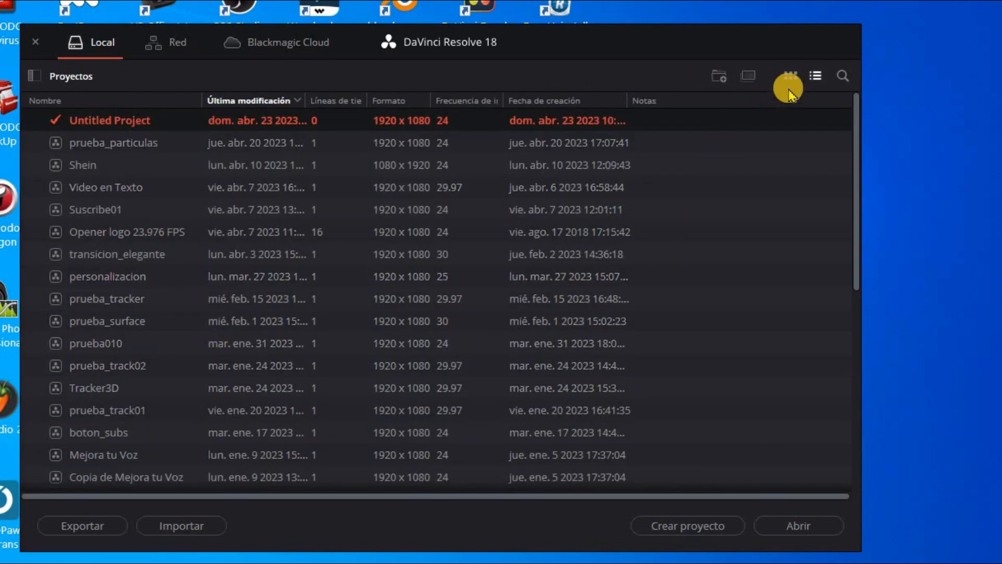
click(791, 76)
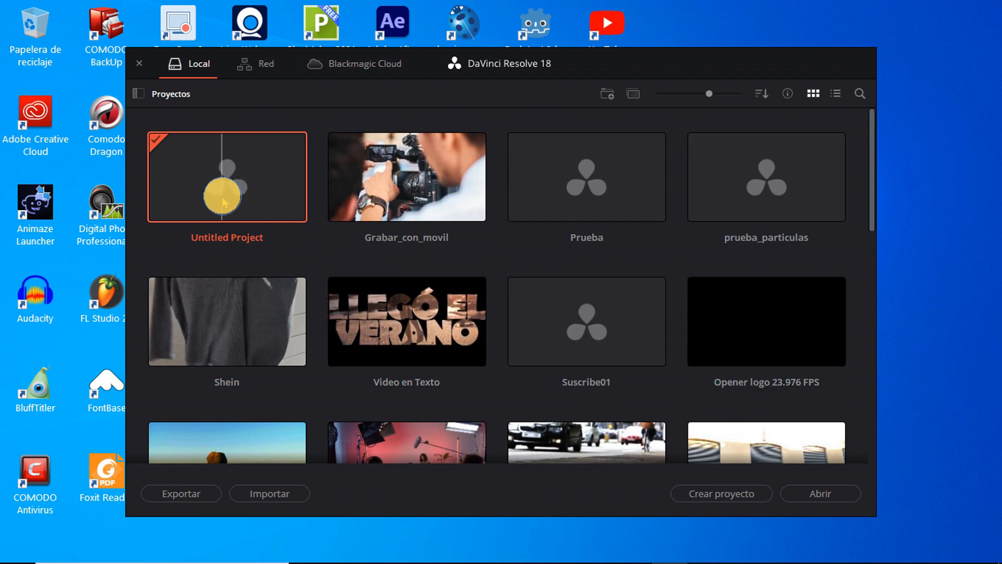
- Create a new project named Prueba
click(718, 497)
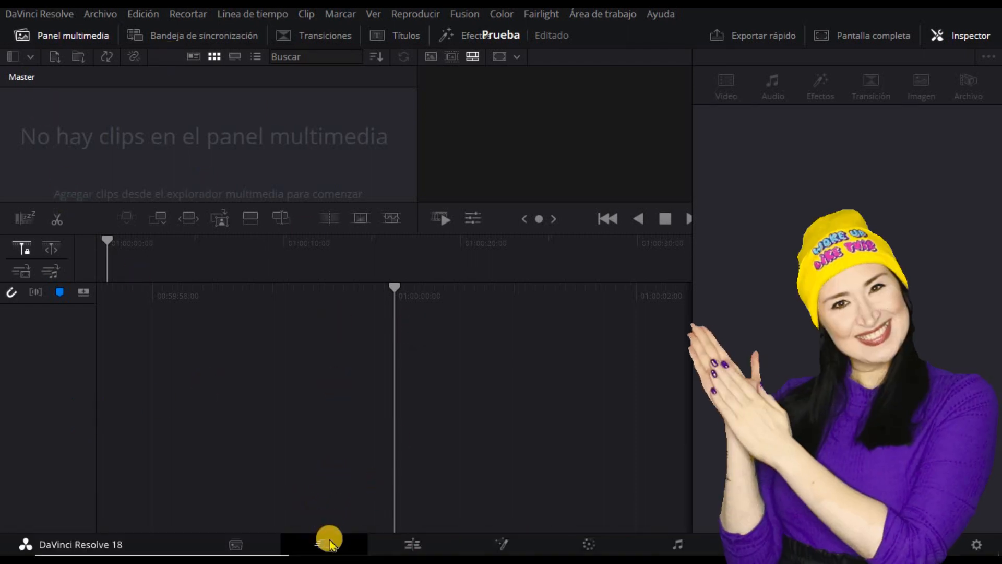
- Examine the workspace pages in order: Media, Cut, Edit, Fusion, Color, Fairlight and Deliver
click(236, 546)
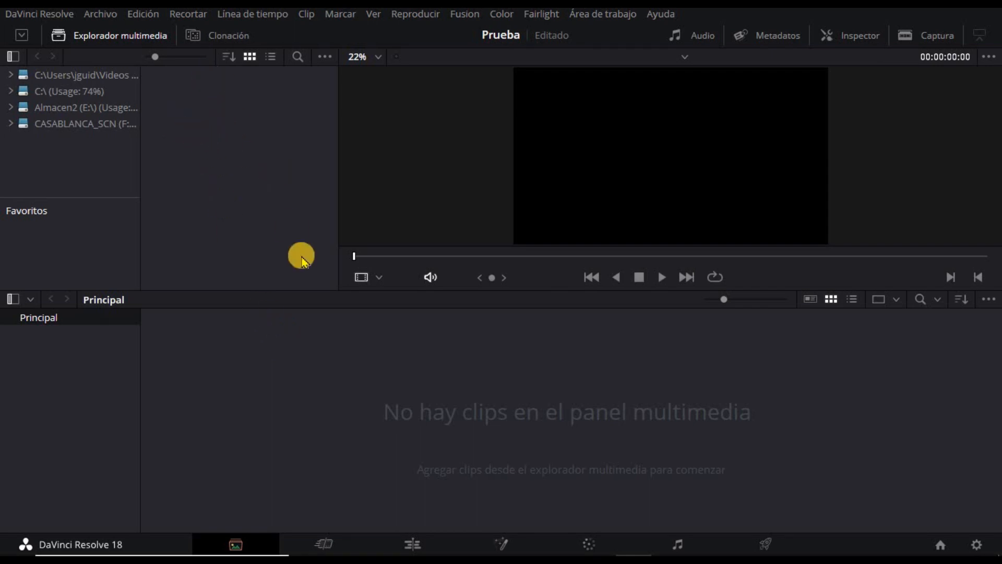
click(326, 543)
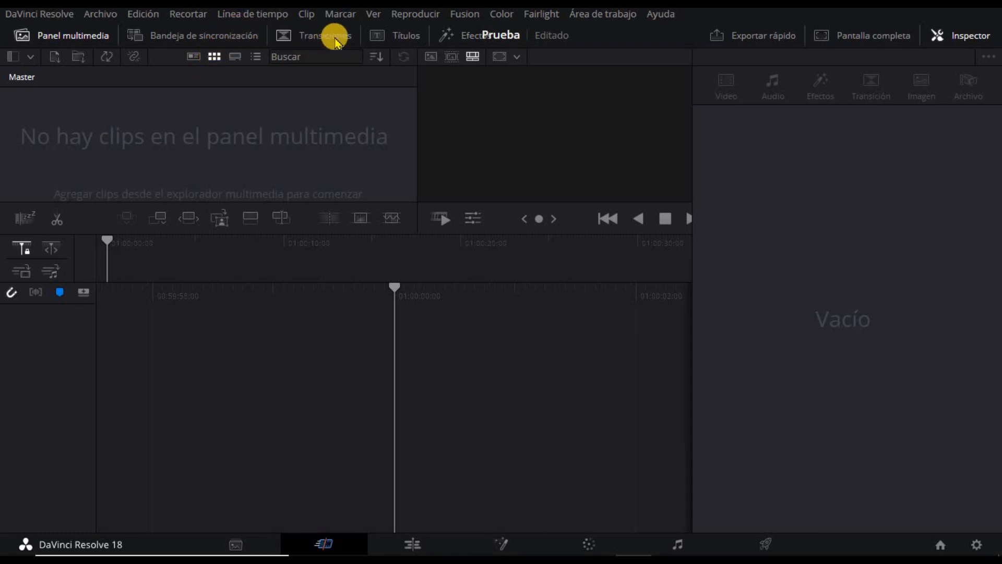
click(414, 545)
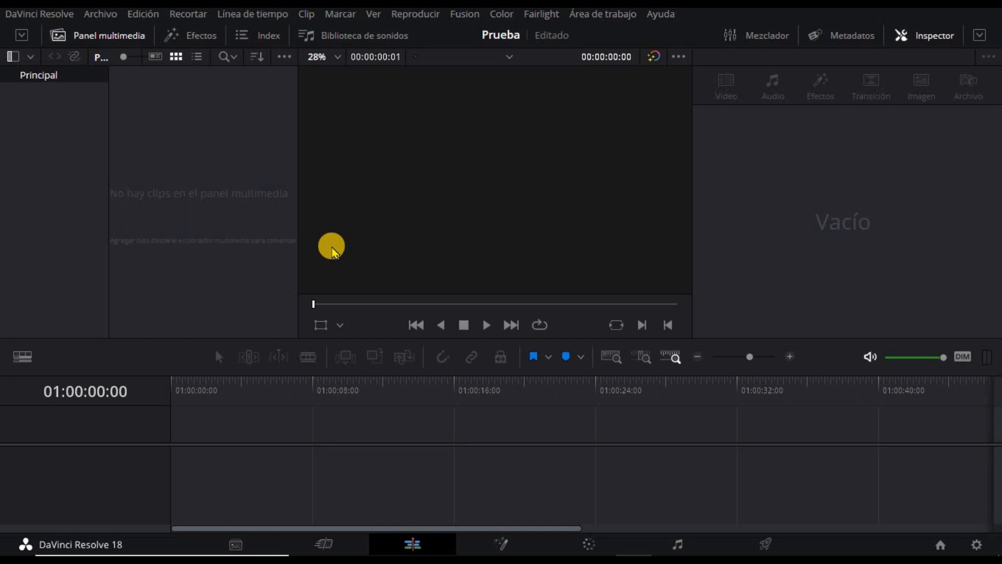
click(502, 544)
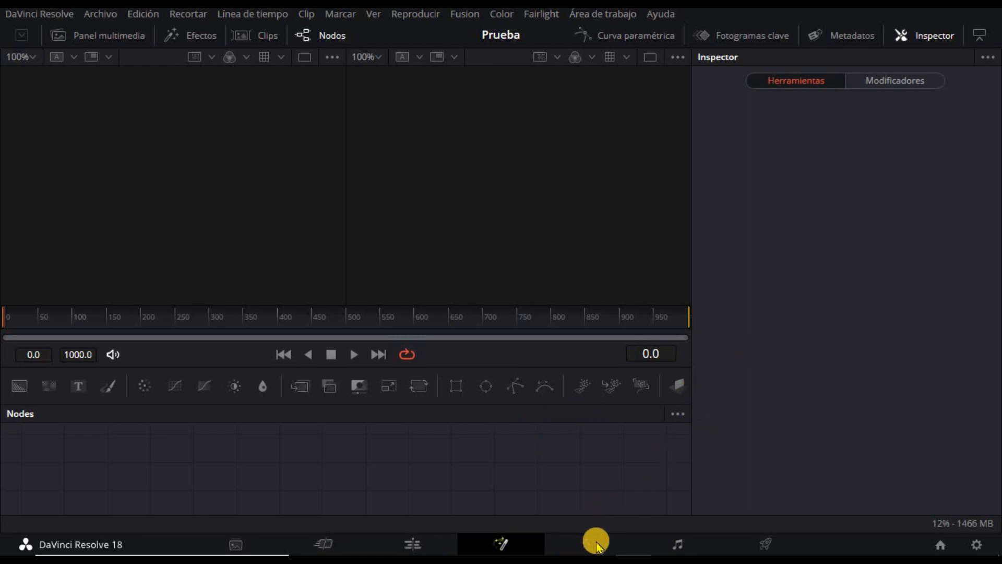
click(589, 544)
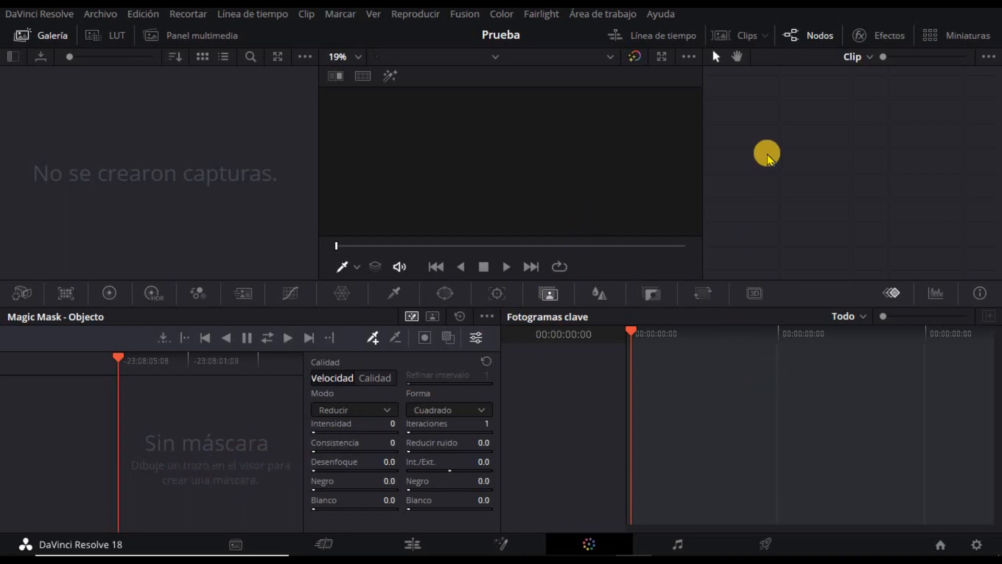
click(676, 544)
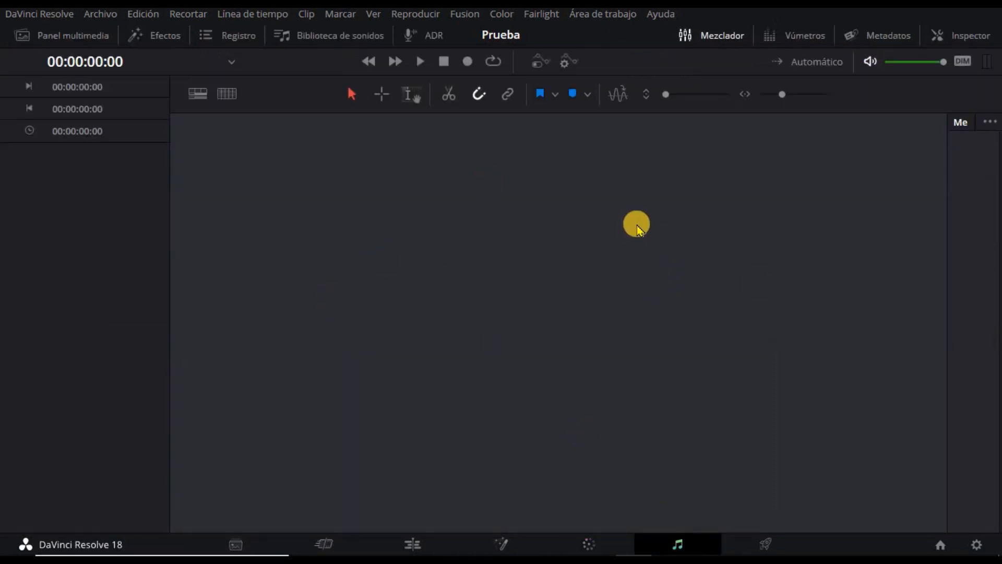
click(766, 544)
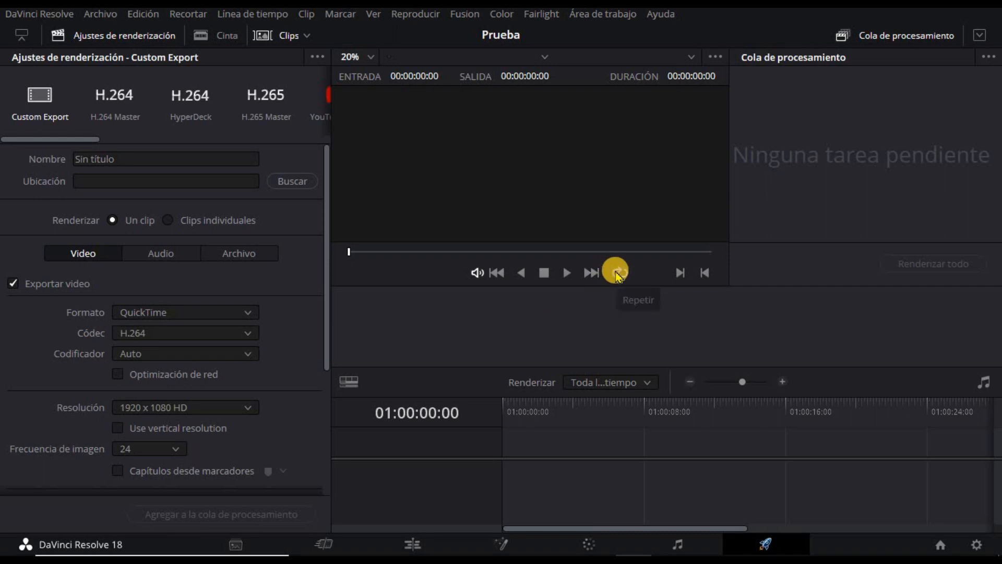
- Switch to the Edit page and widen the bin list in the media pool
click(414, 545)
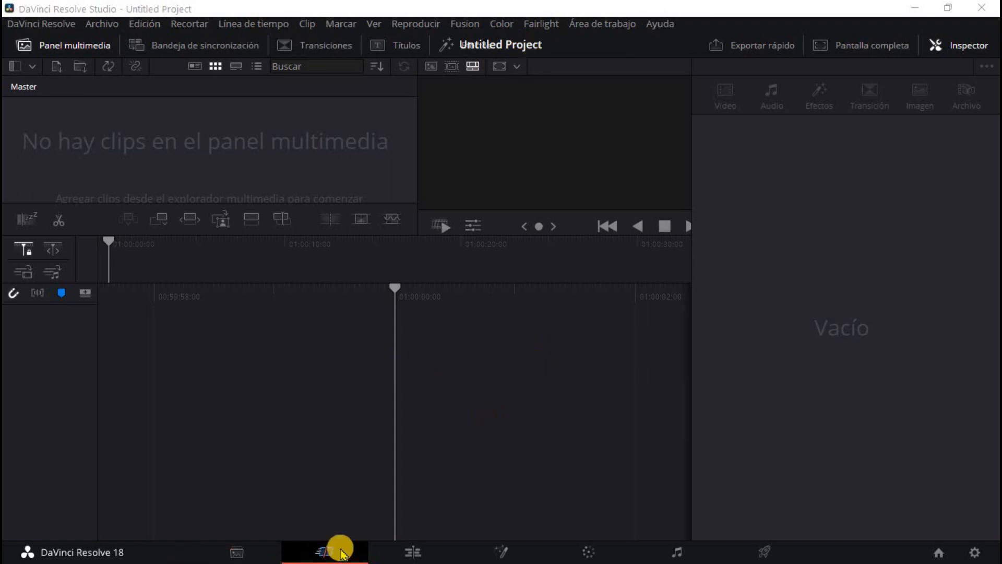
click(415, 551)
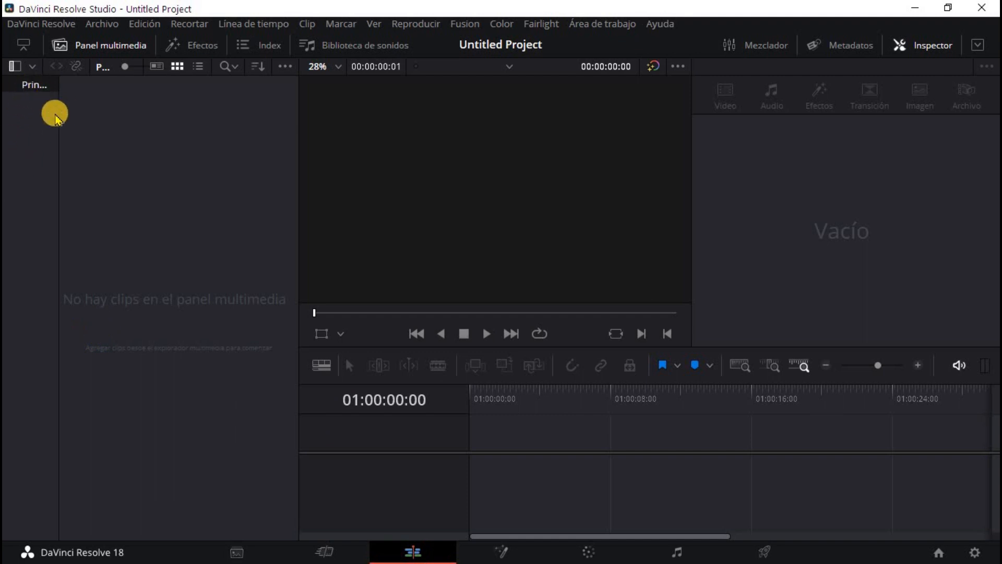
drag(59, 114, 109, 122)
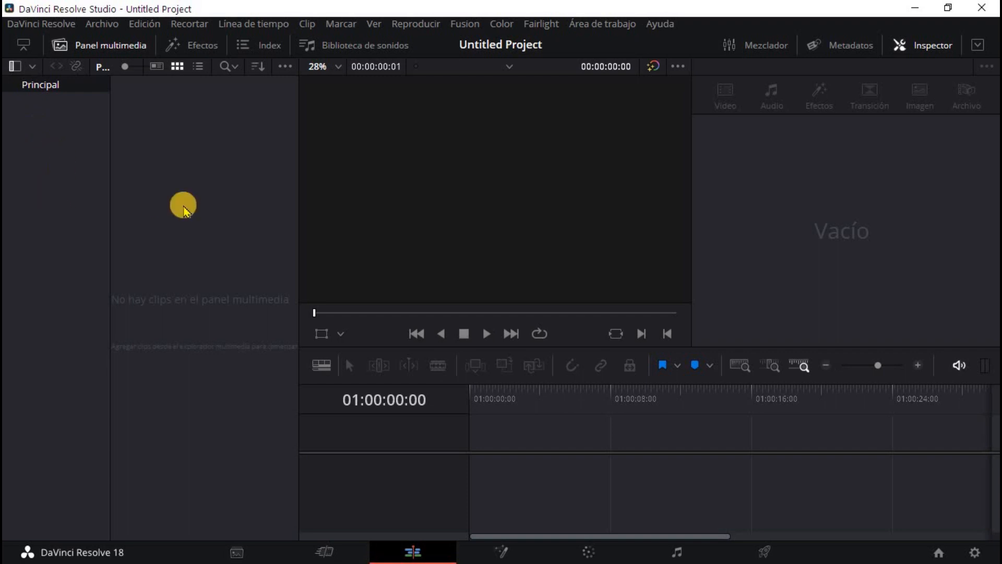
- Show and hide the media pool, the effects library and the Inspector to examine how the Edit page layout adapts
click(110, 47)
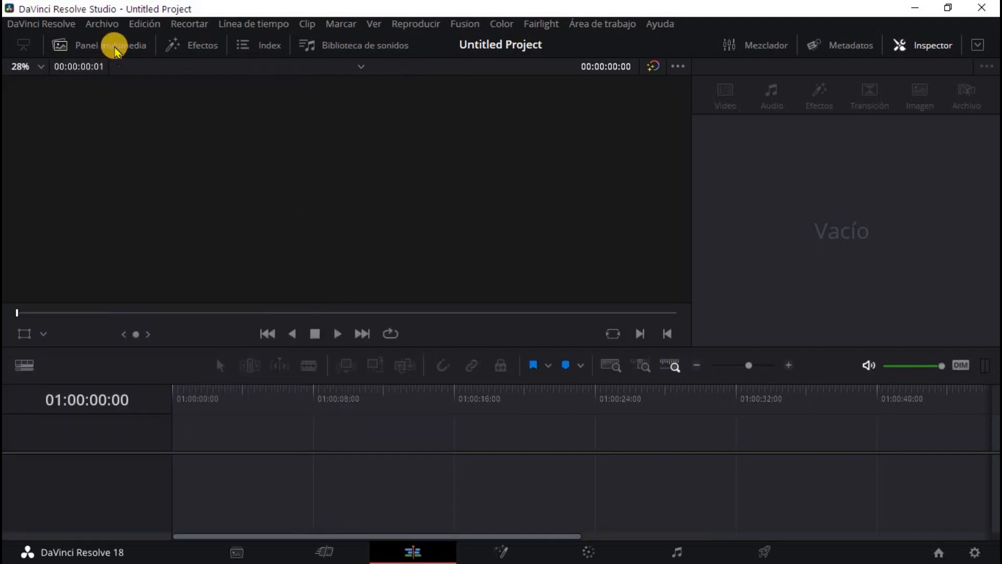
click(115, 47)
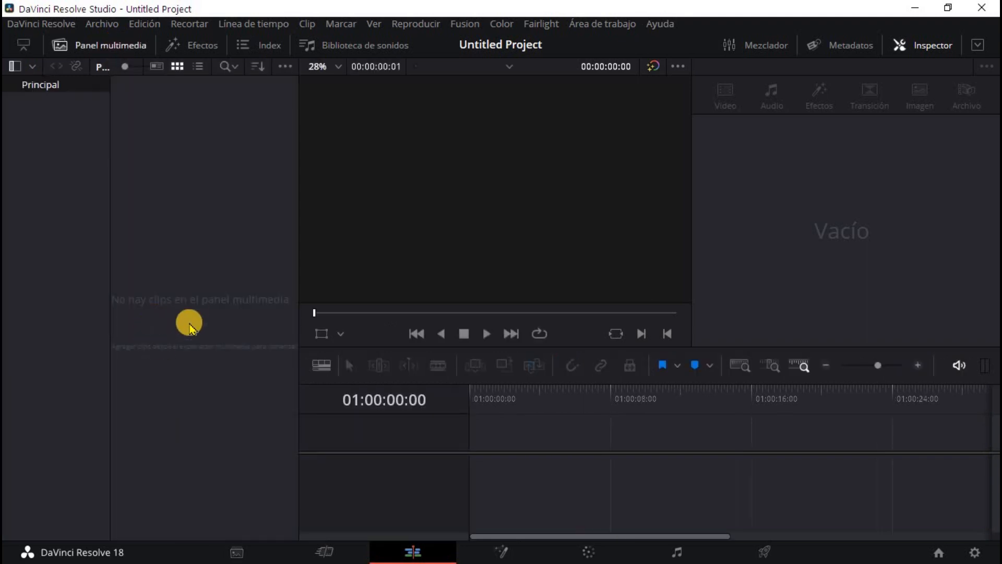
click(99, 47)
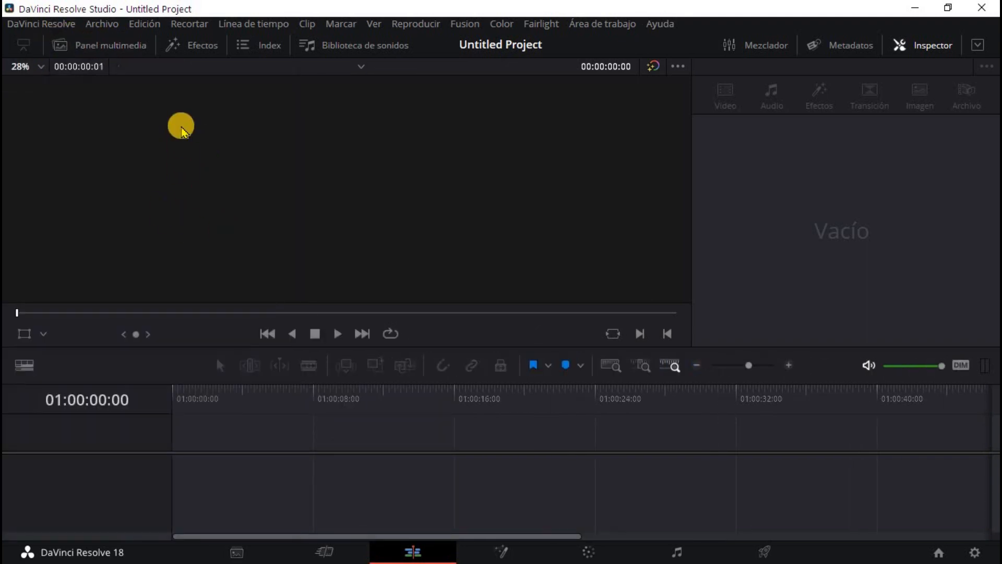
click(204, 46)
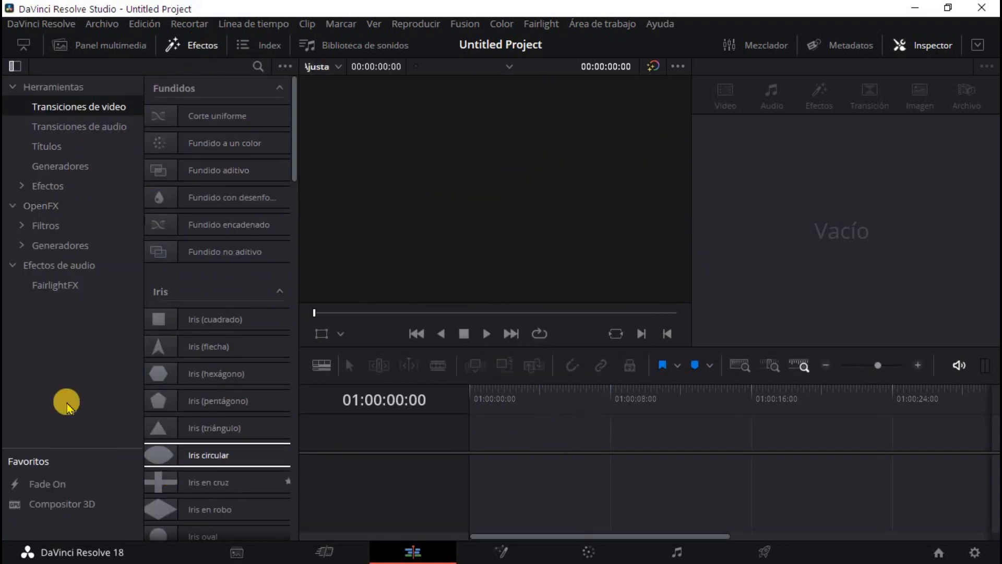
click(195, 46)
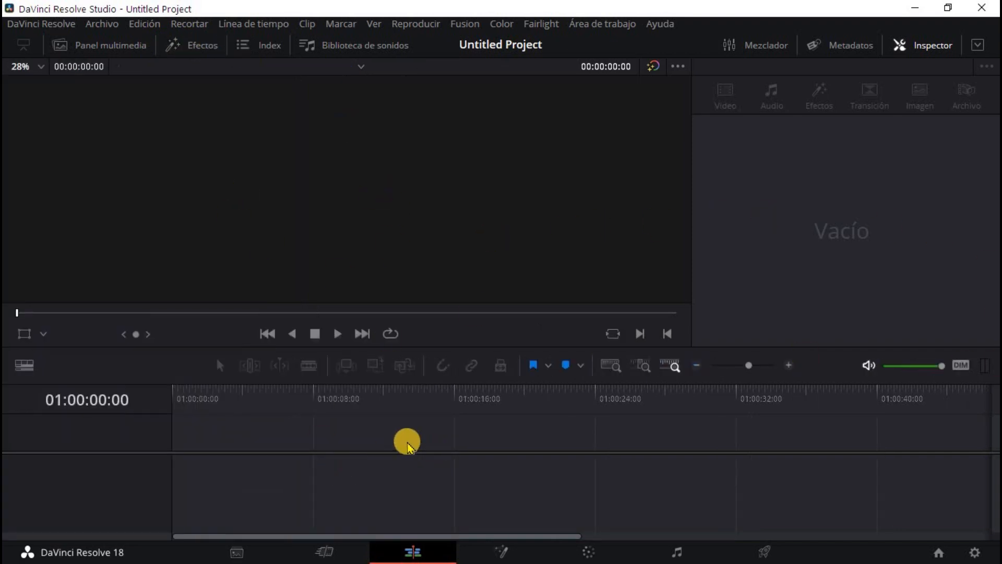
click(932, 46)
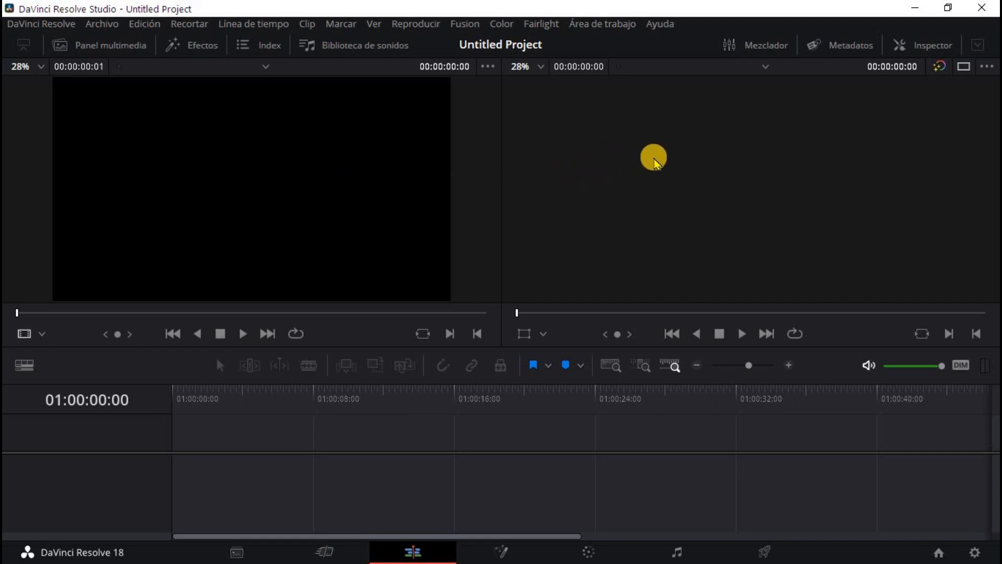
click(923, 47)
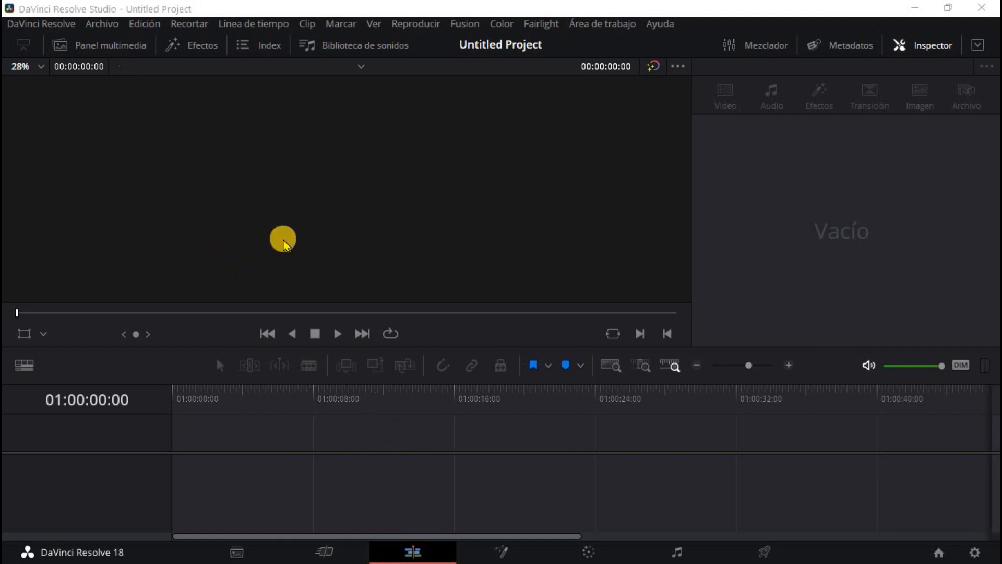
- Display the media pool and create a bin named CLIPS inside Principal
click(123, 45)
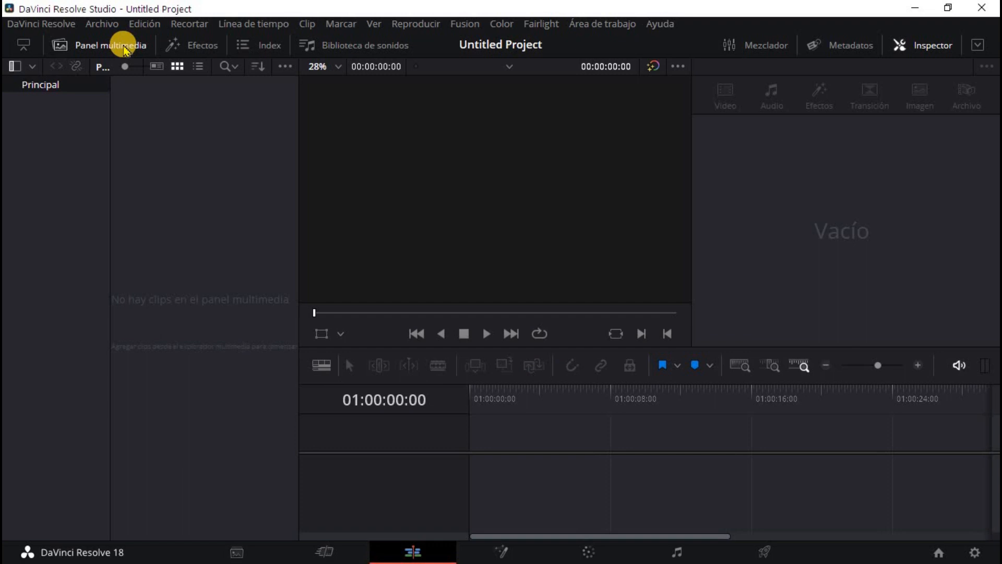
right_click(36, 135)
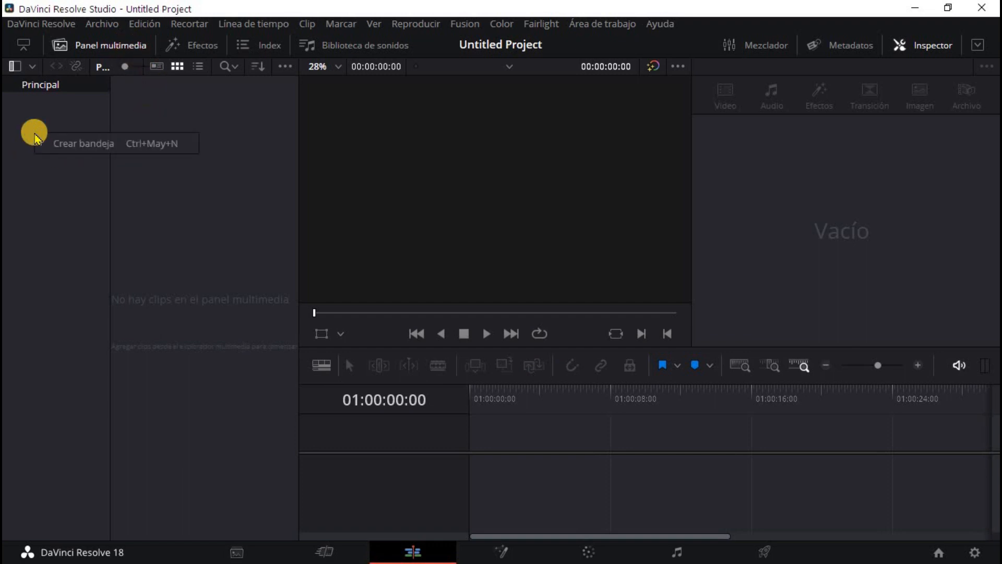
click(62, 146)
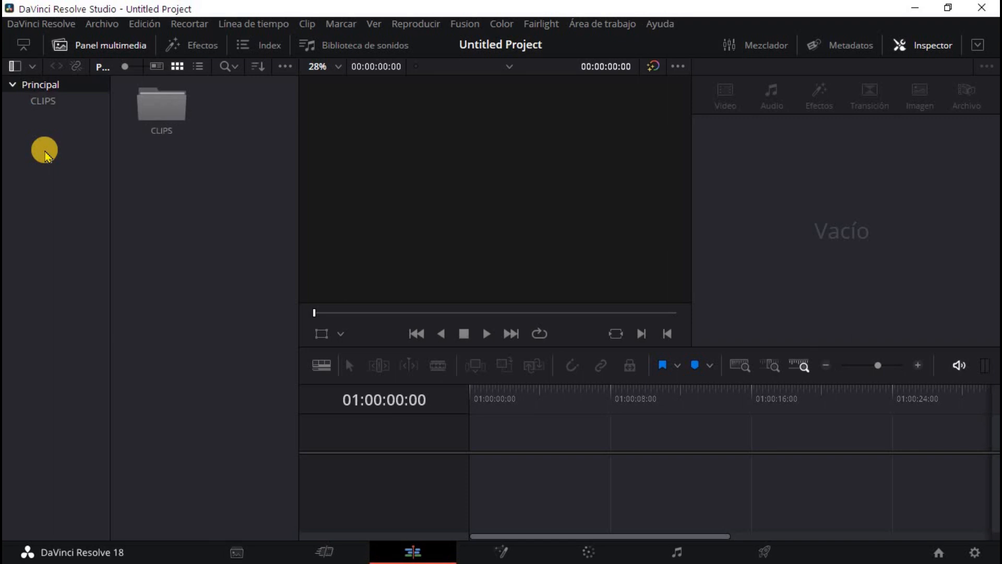
- Import esfuerzo01.mp4 from the DR_Primeros Pasos folder into the CLIPS bin, accepting the project frame rate change to match the clip
double_click(151, 111)
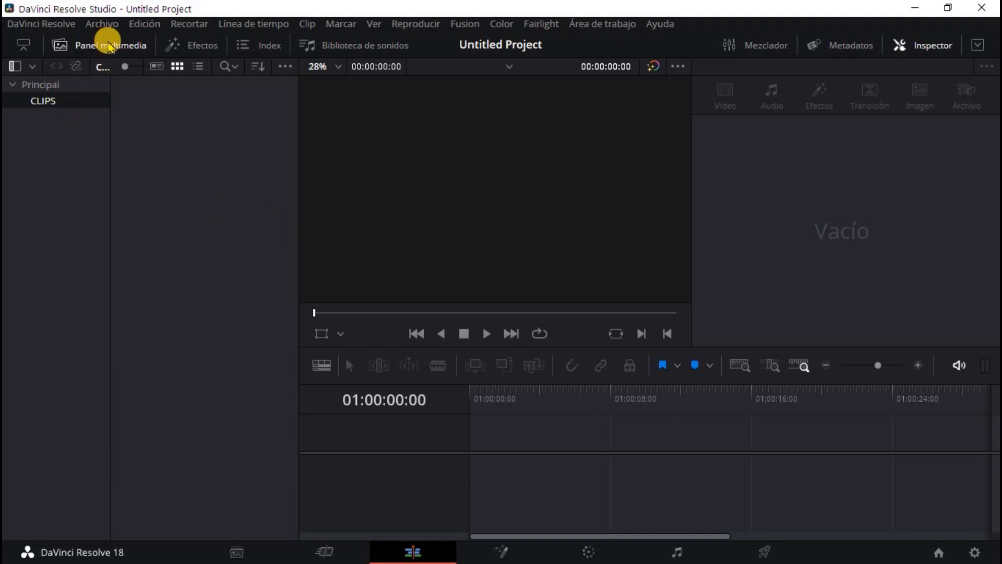
right_click(210, 184)
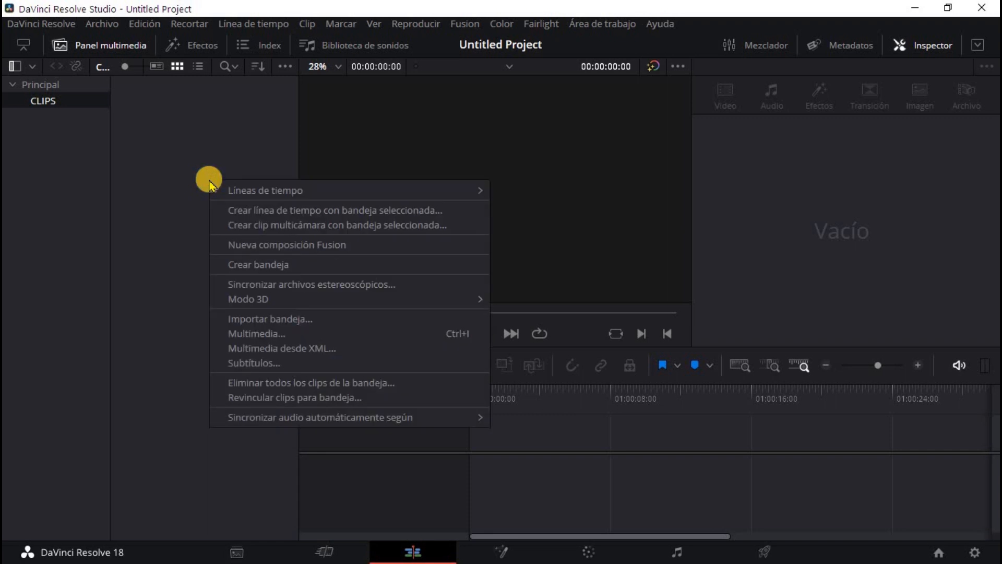
click(251, 333)
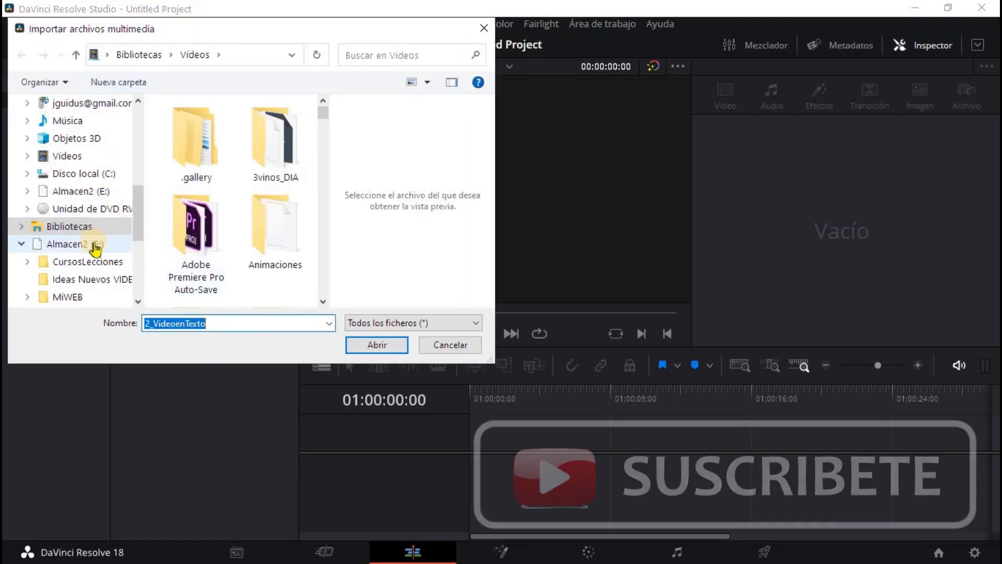
click(99, 243)
double_click(240, 256)
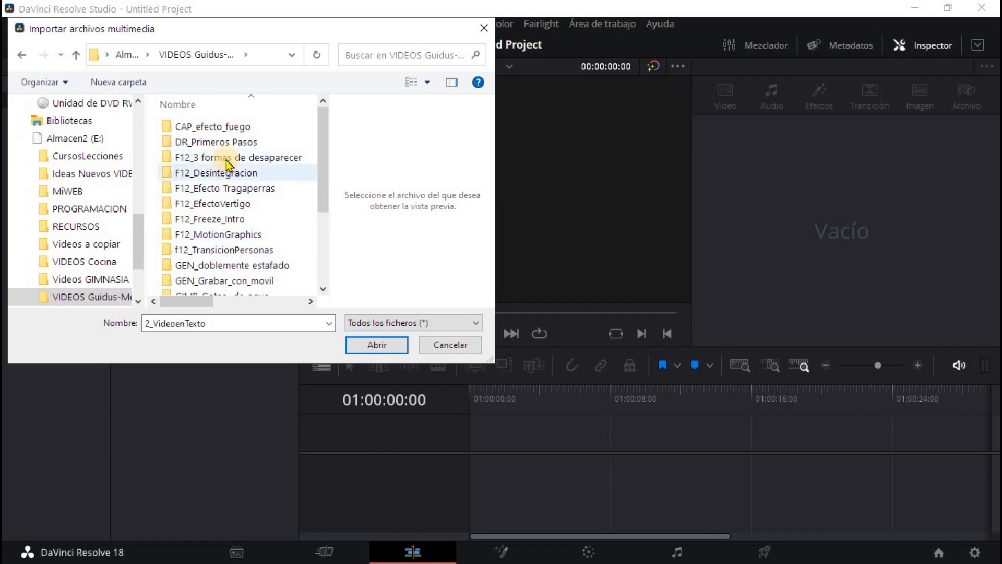
click(231, 143)
double_click(231, 143)
double_click(209, 128)
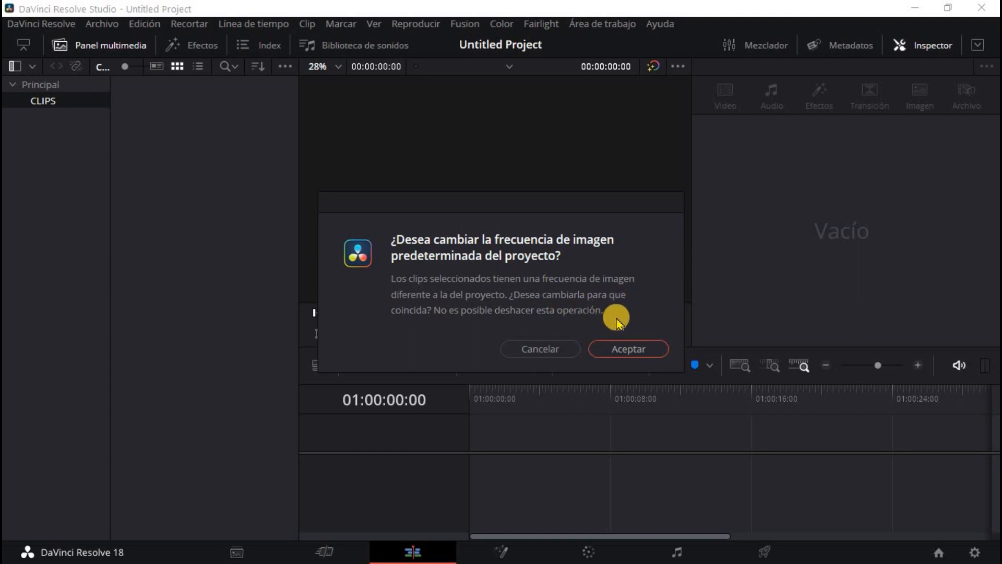
click(629, 349)
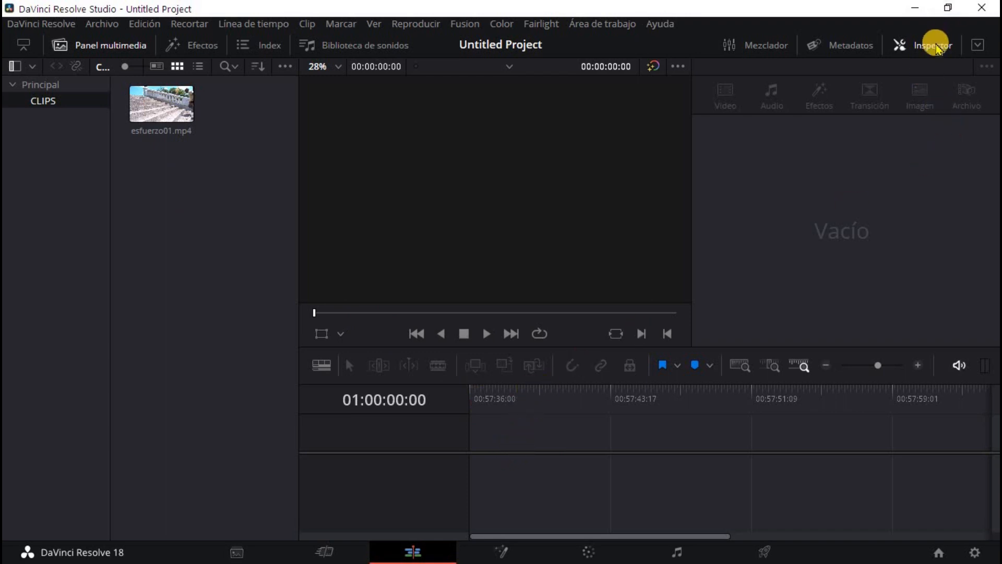
- Create a timeline by placing esfuerzo01.mp4 at the start of the Video 3 track
click(162, 116)
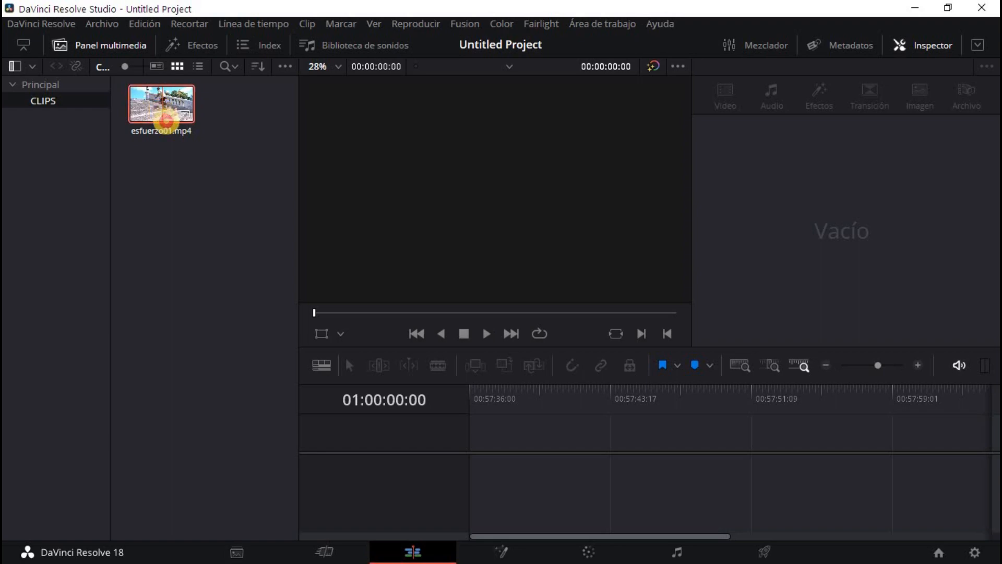
drag(166, 120, 476, 462)
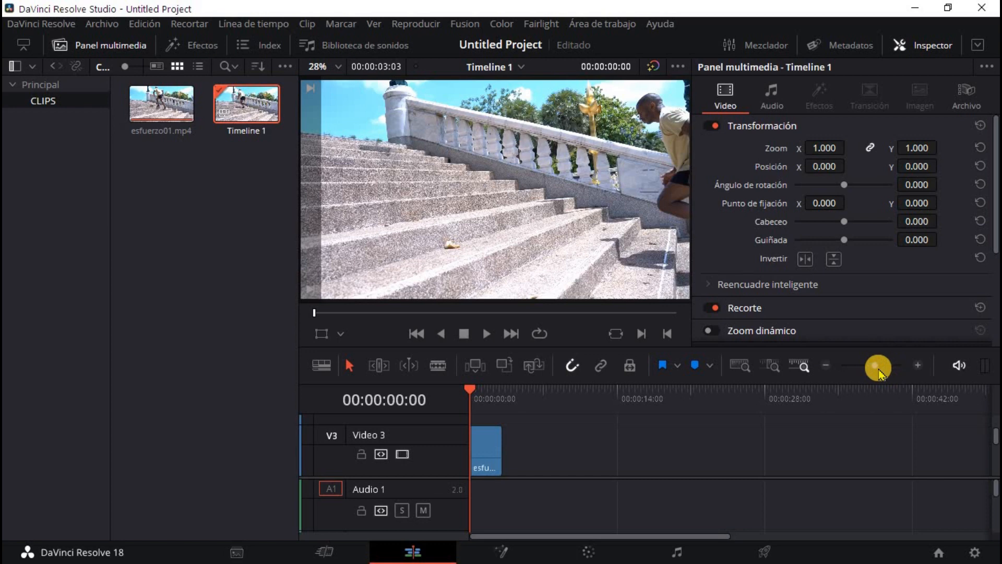
drag(879, 367, 889, 368)
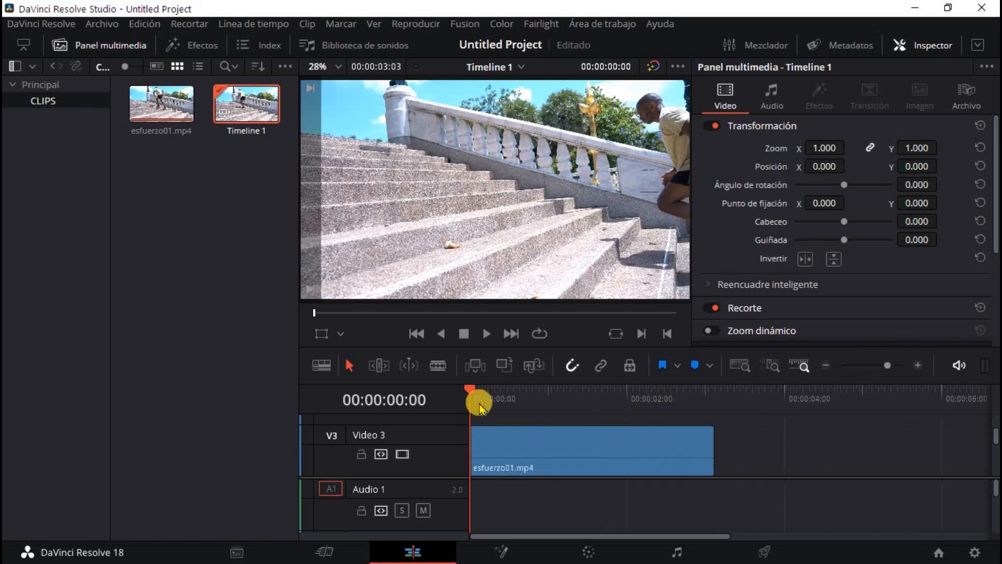
- Add a fade-in of about half a second to the timeline clip and play it back
click(481, 442)
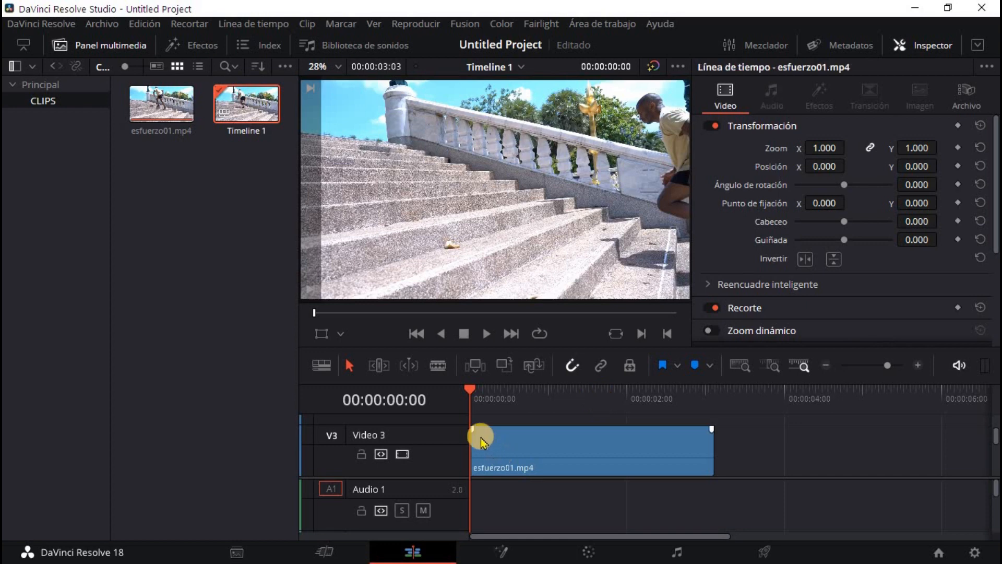
drag(473, 430, 514, 428)
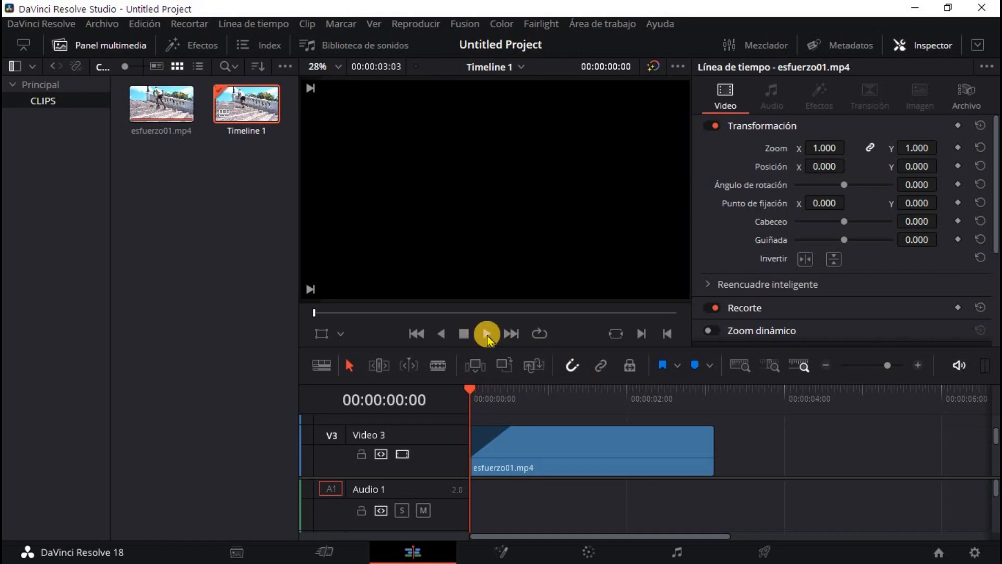
click(487, 334)
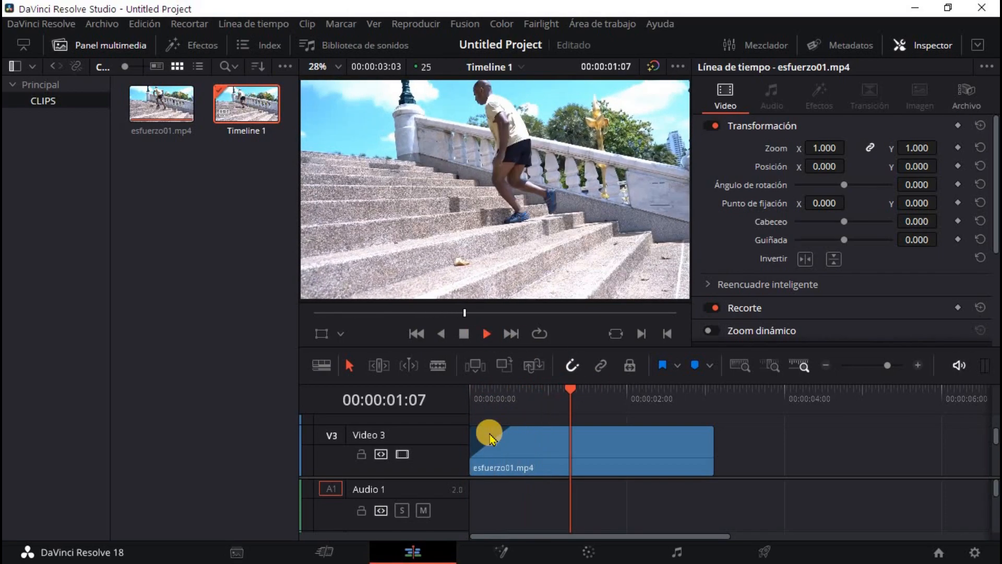
click(463, 334)
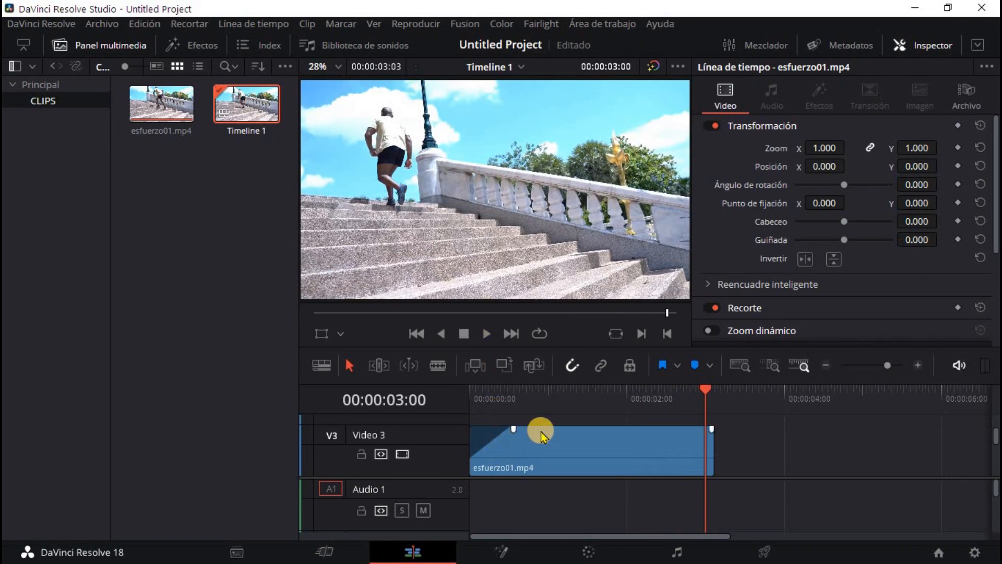
- Add a fade-out of just under one second to the end of the timeline clip and play it back
drag(713, 426, 643, 428)
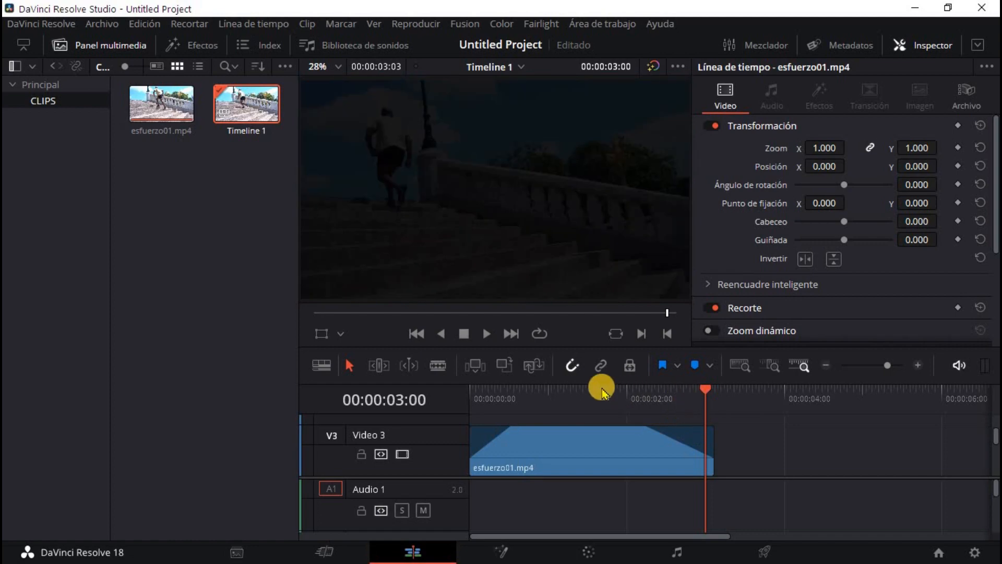
click(596, 391)
click(483, 334)
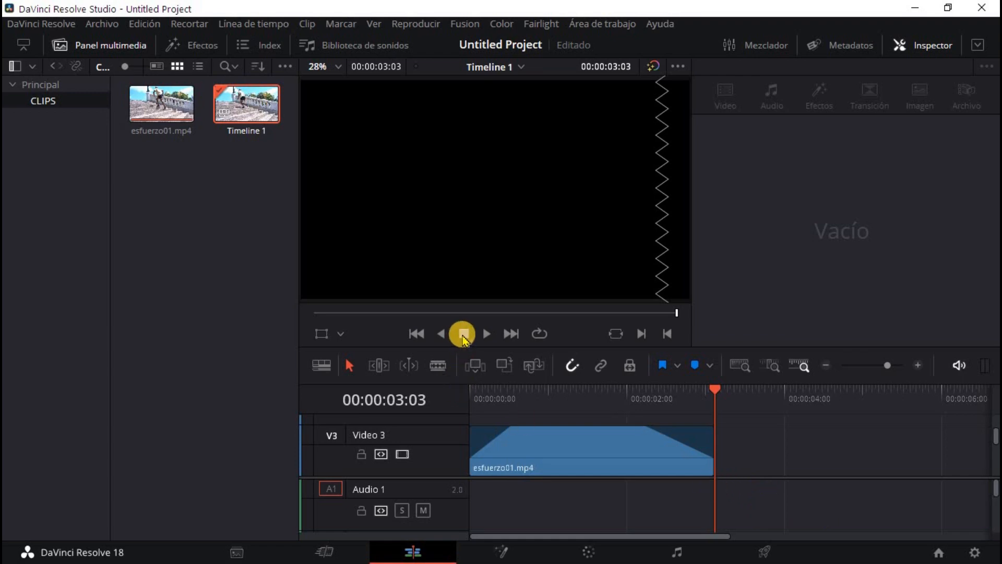
- Remove the fade-out and the fade-in from the timeline clip
mouse_move(662, 441)
drag(645, 428, 712, 428)
drag(501, 429, 444, 425)
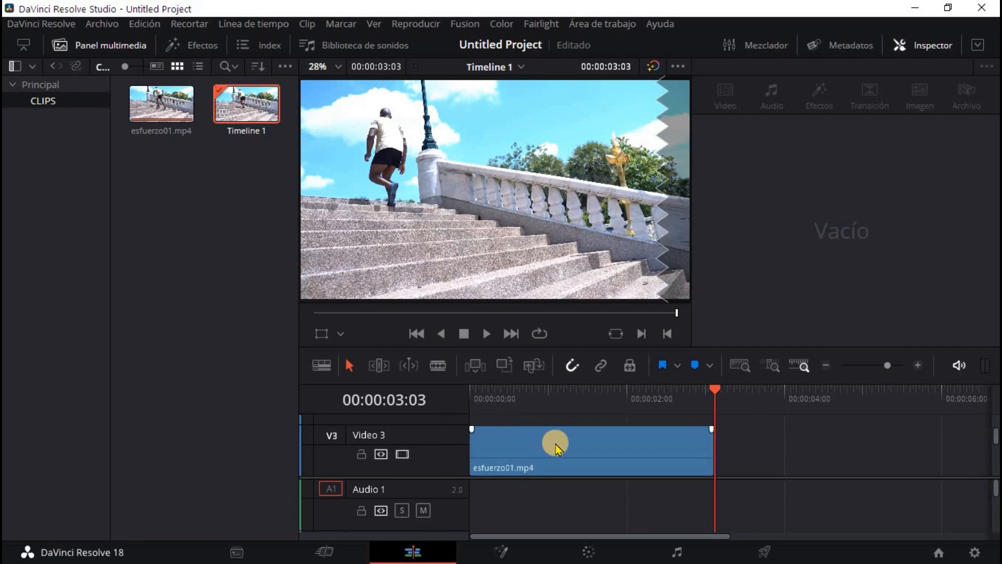
- Switch linked selection on and back off, and move the timeline clip from Video 3 to the Video 1 track
scroll(557, 447, down, 1)
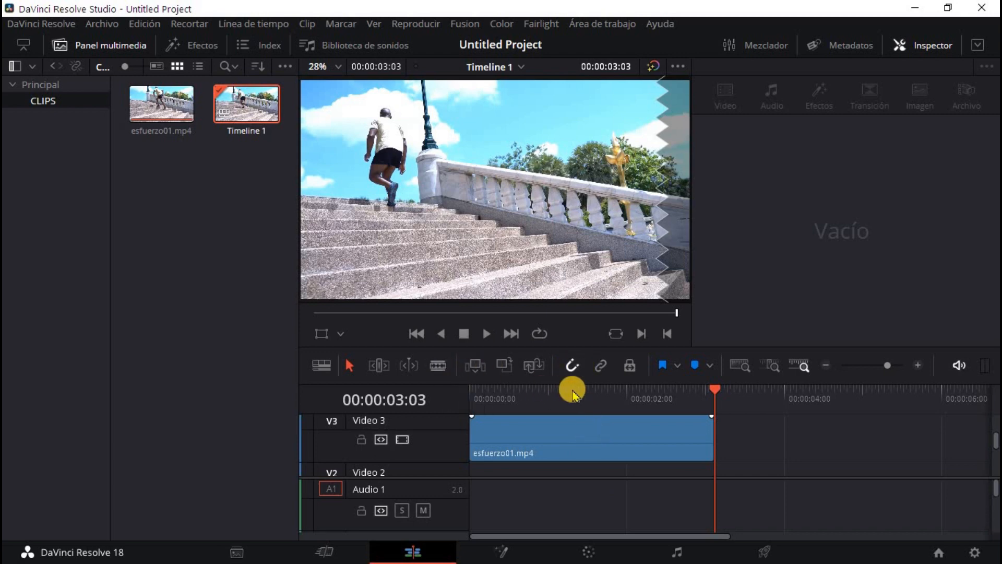
click(603, 368)
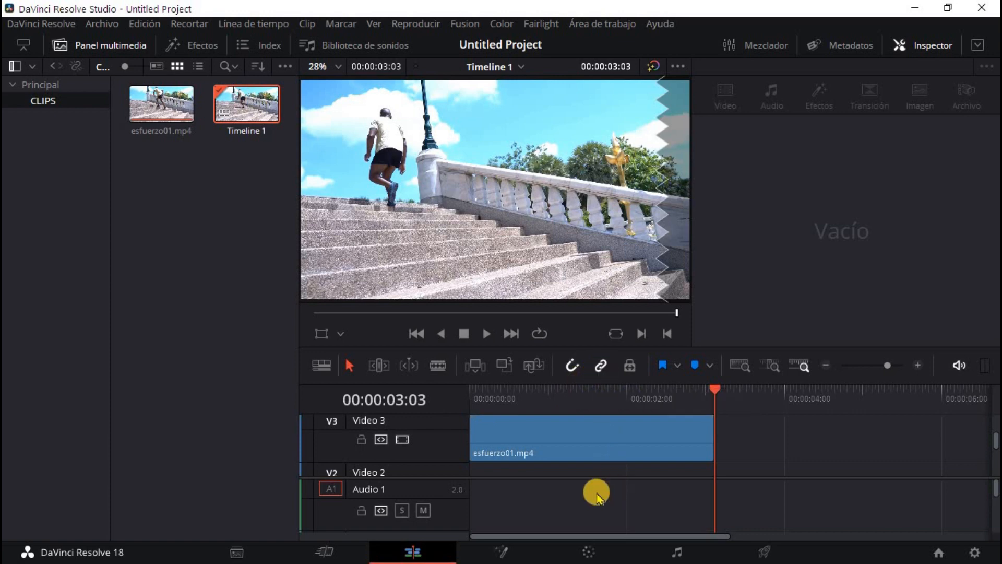
click(598, 365)
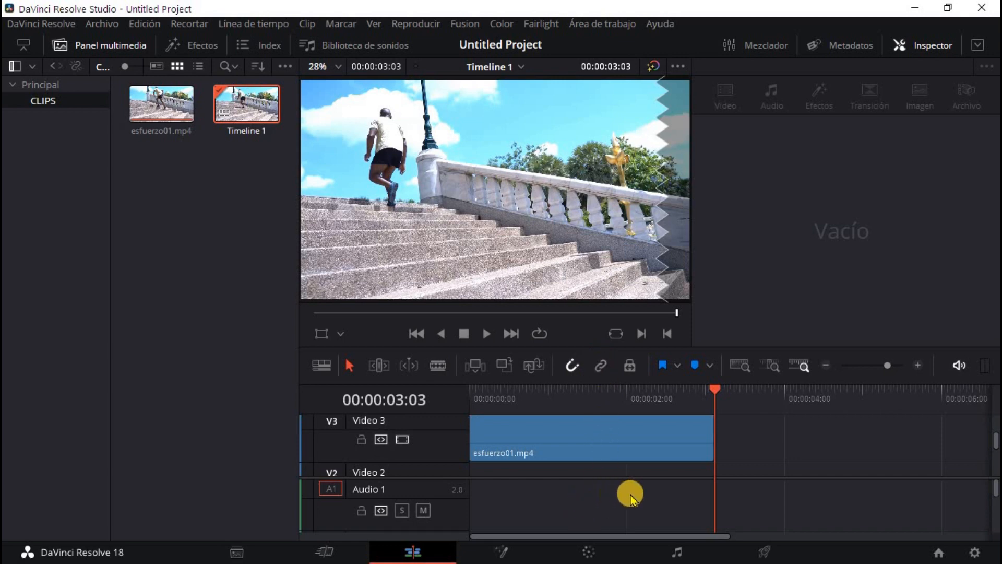
drag(558, 432, 567, 498)
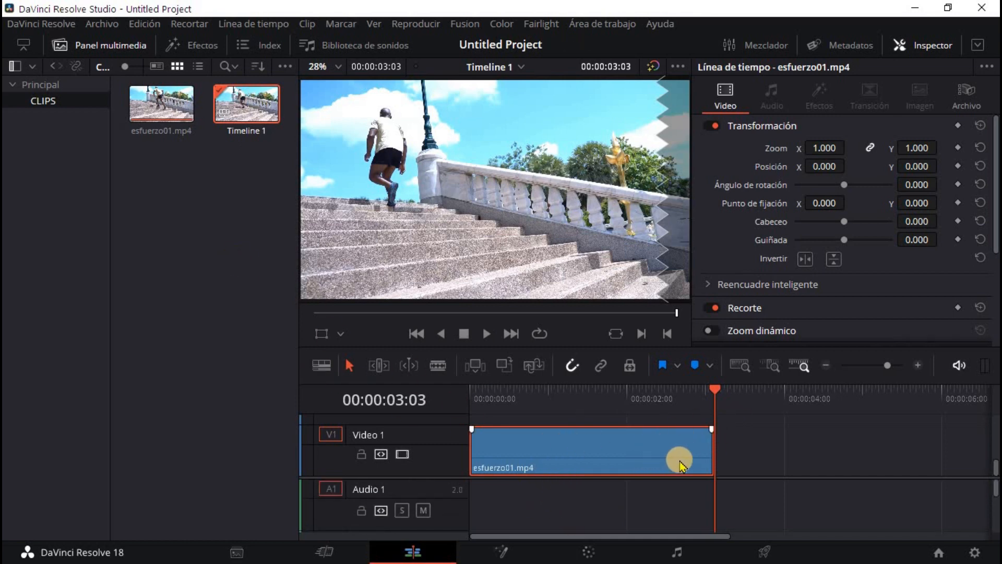
- Trim the end of the clip on Video 1 to a duration of about 00:00:01:23 and undo the trim
click(715, 453)
drag(690, 454, 623, 462)
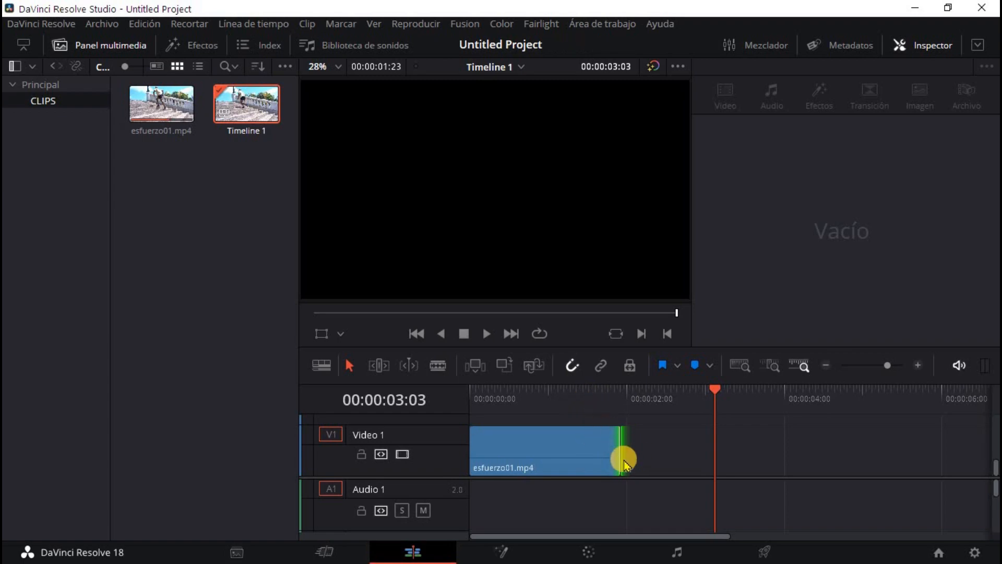
key(ctrl+z)
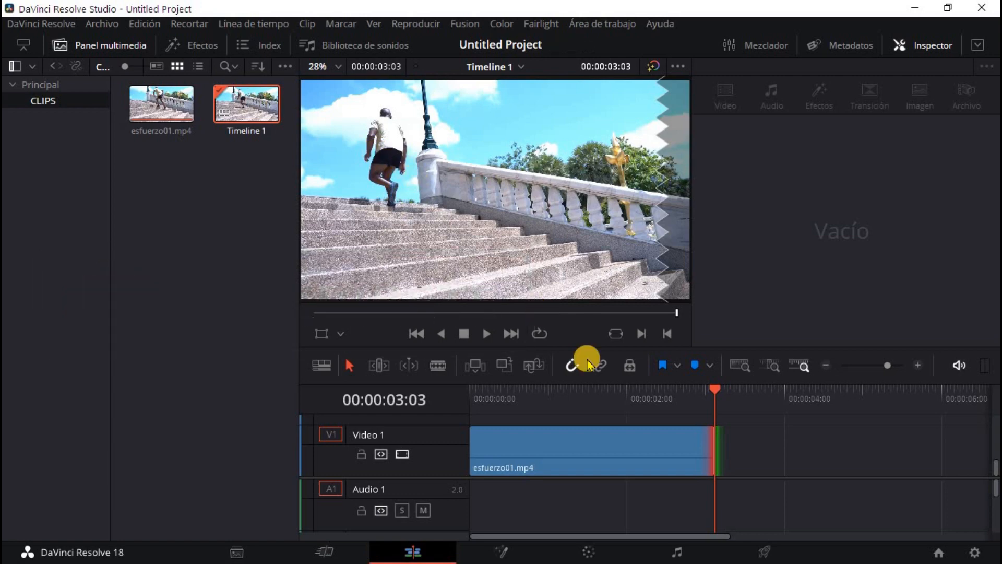
- Return the playhead to 00:00:00:00, activate the selection tool and leave dynamic trimming switched off
drag(712, 390, 548, 413)
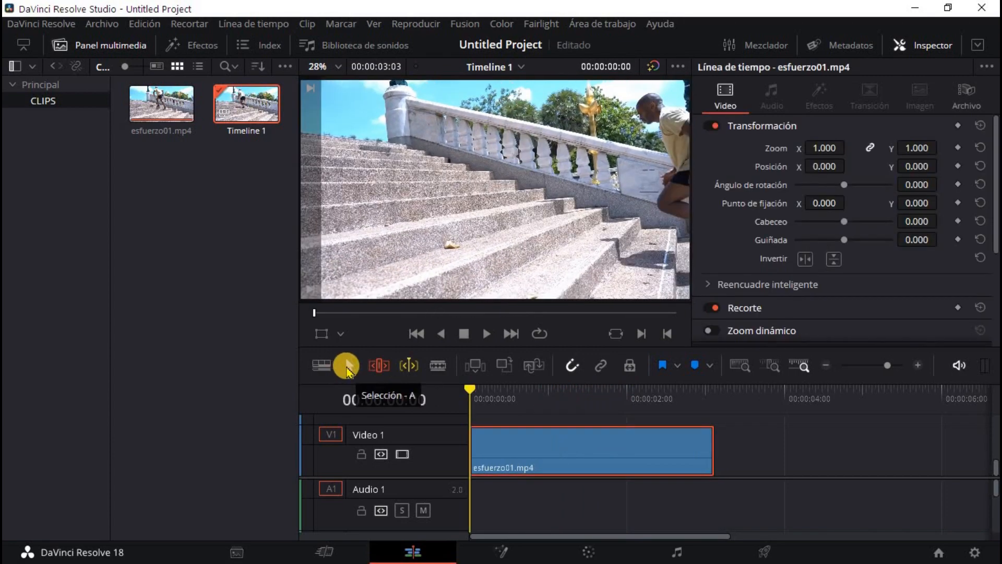
click(349, 367)
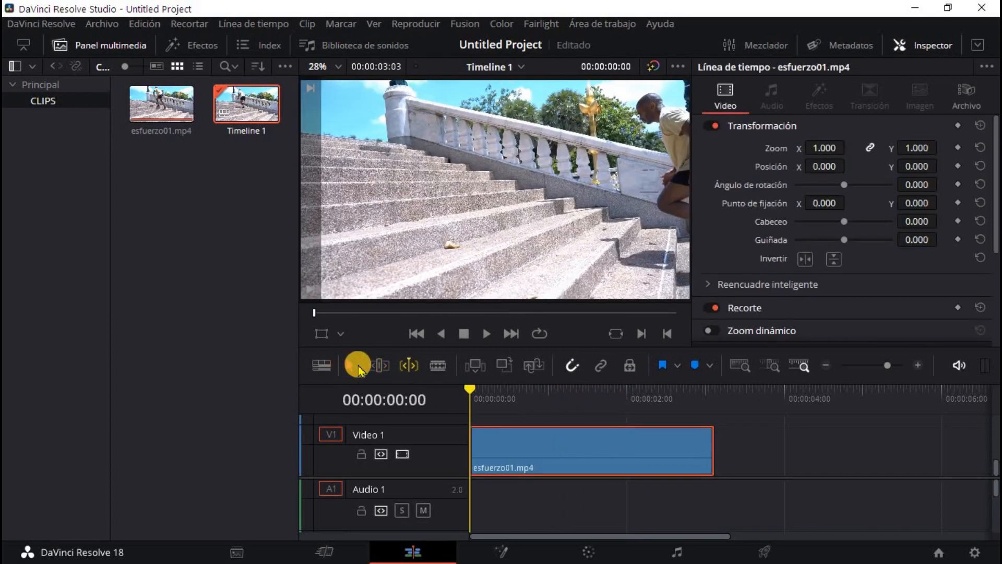
click(411, 366)
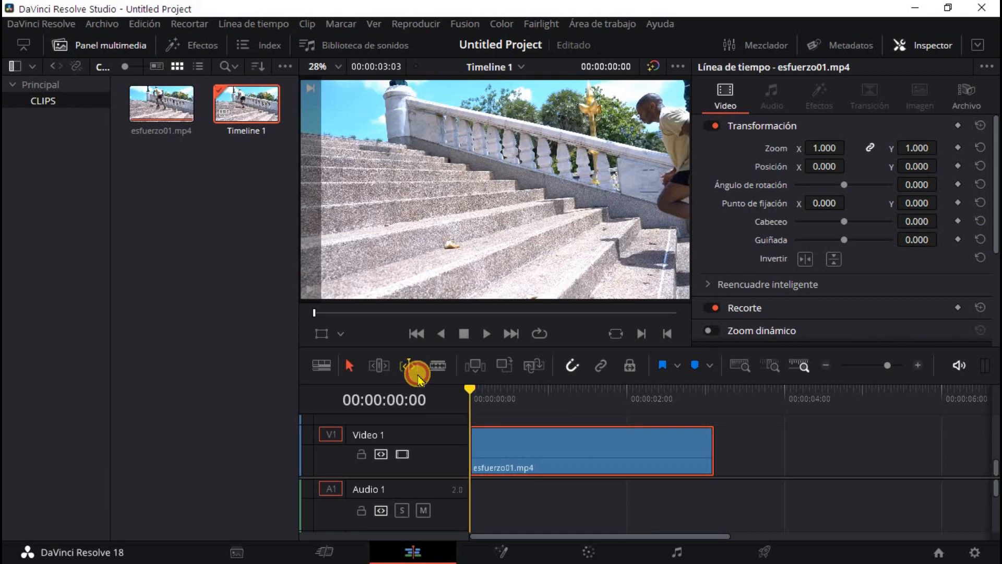
click(407, 366)
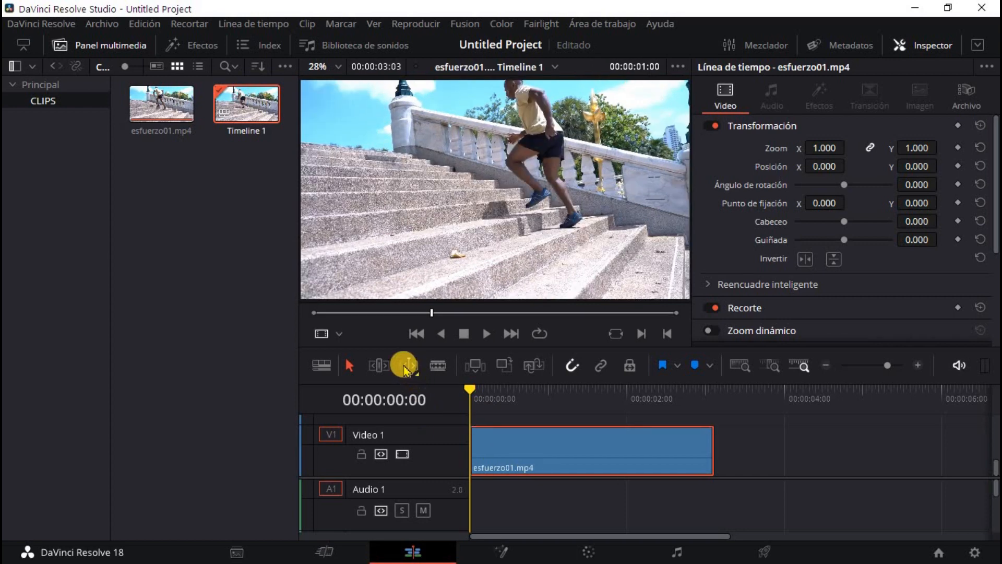
click(409, 365)
- Split the clip on Video 1 near its midpoint with the blade tool and return to the selection tool
click(438, 366)
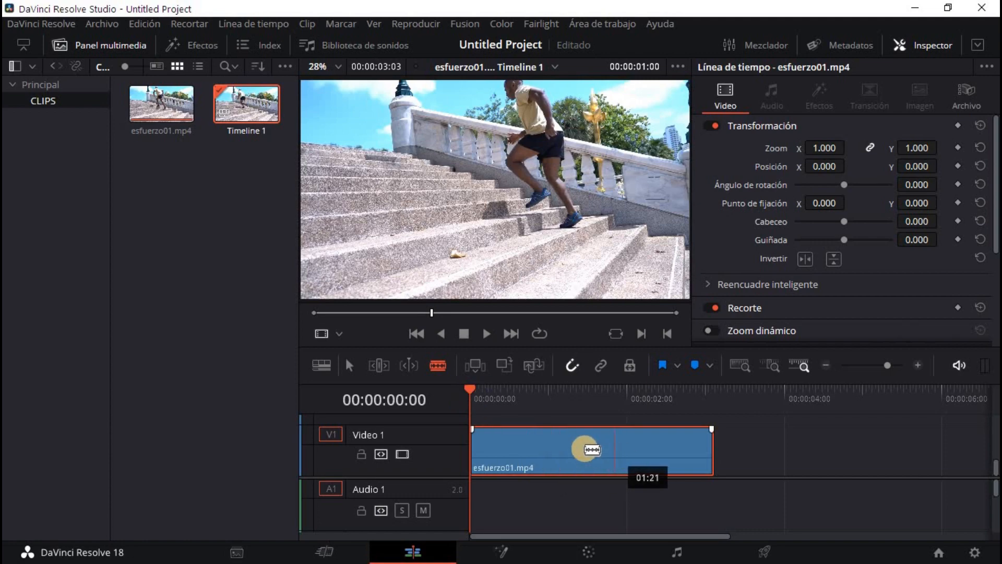
click(593, 450)
click(349, 366)
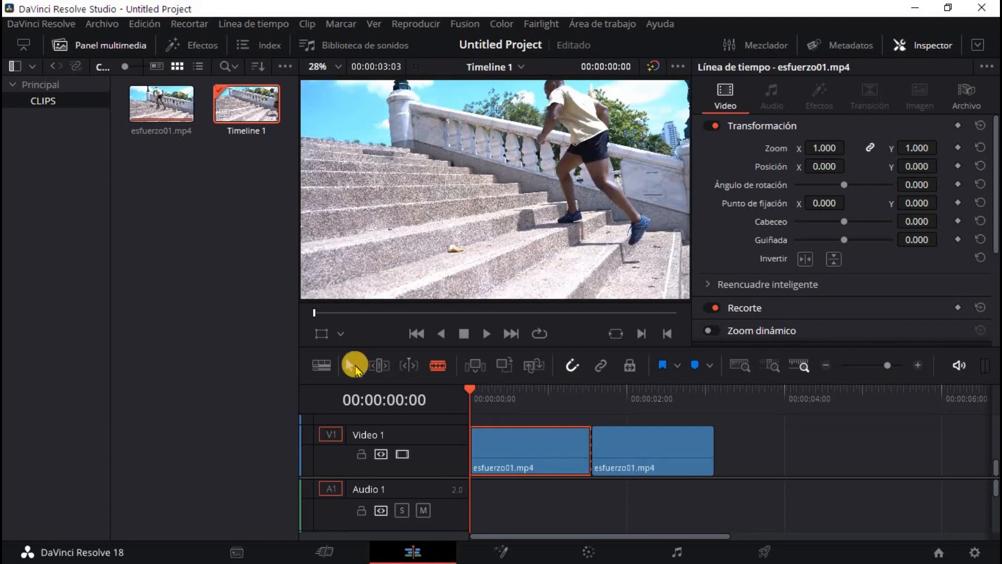
- Move the second clip segment away from and back against the first one to test snapping
click(692, 449)
mouse_move(691, 449)
mouse_down()
mouse_move(608, 453)
mouse_move(651, 454)
mouse_move(645, 460)
mouse_move(656, 450)
mouse_up()
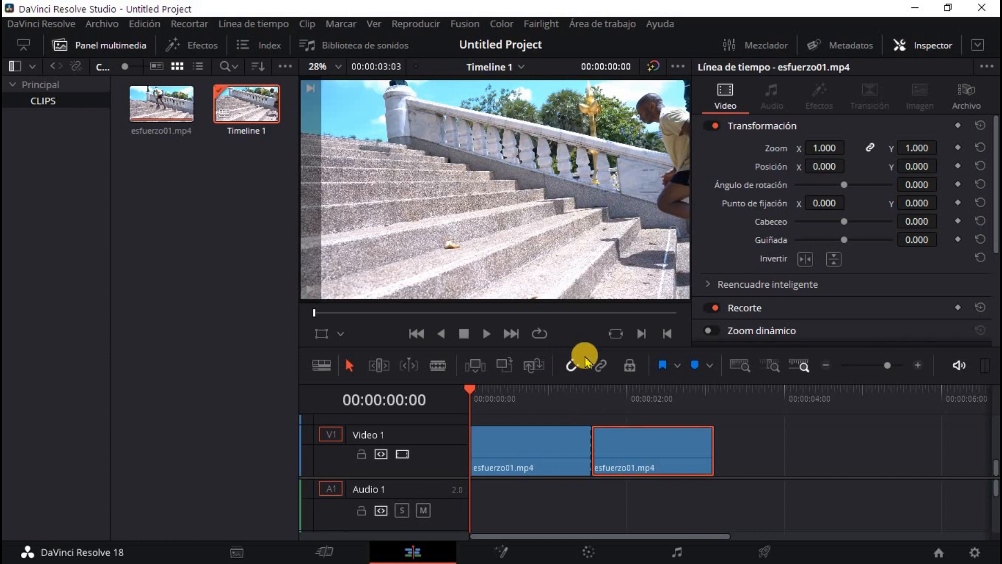
mouse_move(612, 439)
mouse_down()
mouse_move(629, 438)
mouse_move(618, 443)
mouse_up()
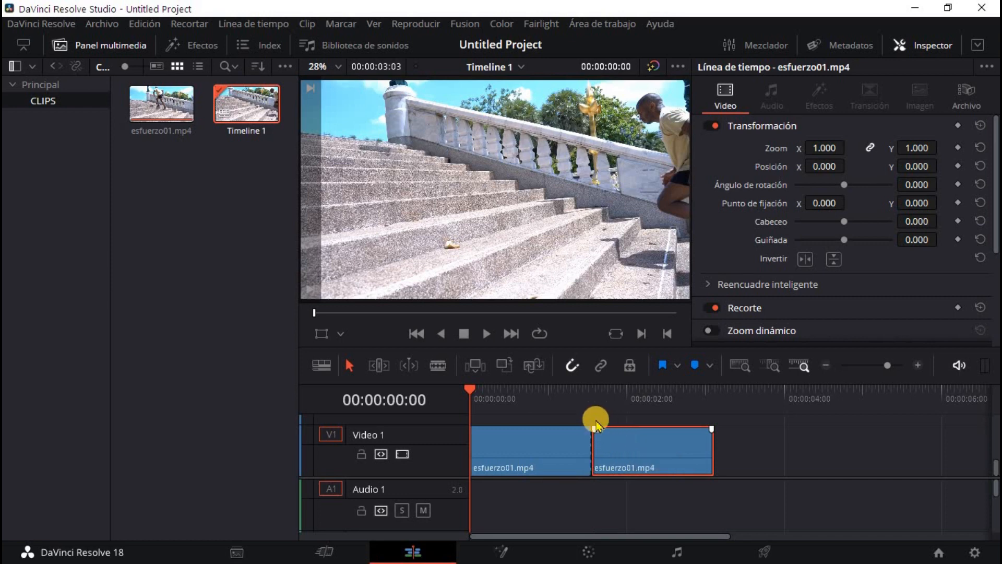
mouse_move(619, 452)
mouse_down()
mouse_move(638, 453)
mouse_move(624, 450)
mouse_up()
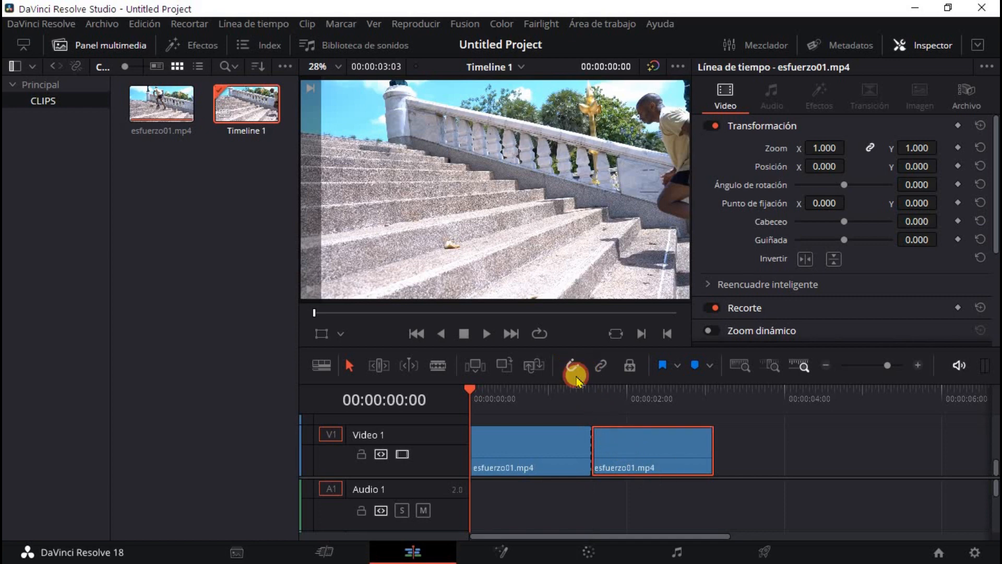
- Shift the second segment slightly away with snapping off, and snap it back against the first with snapping on
mouse_move(613, 448)
mouse_down()
mouse_move(629, 453)
mouse_move(589, 454)
mouse_move(619, 452)
mouse_up()
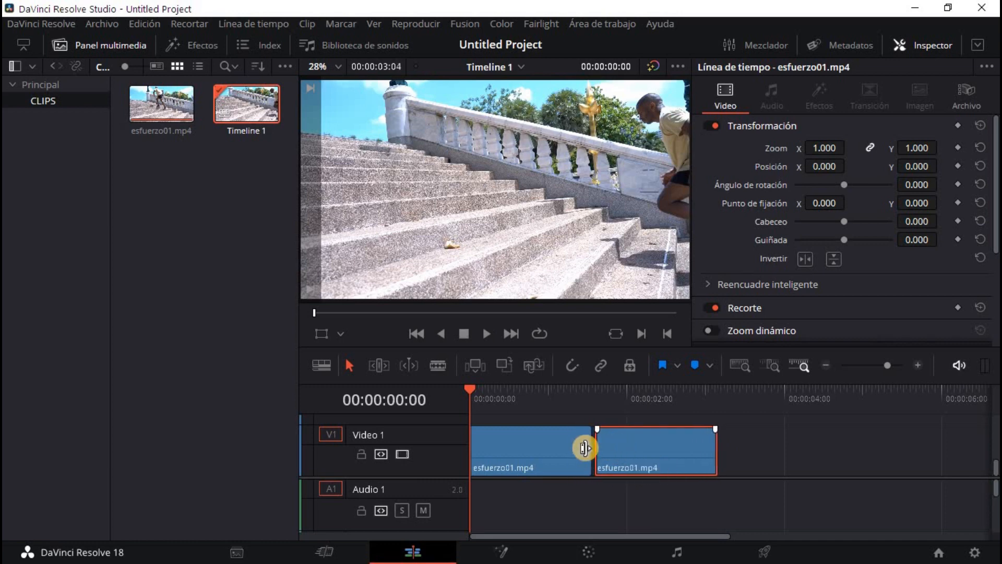
click(568, 368)
click(631, 458)
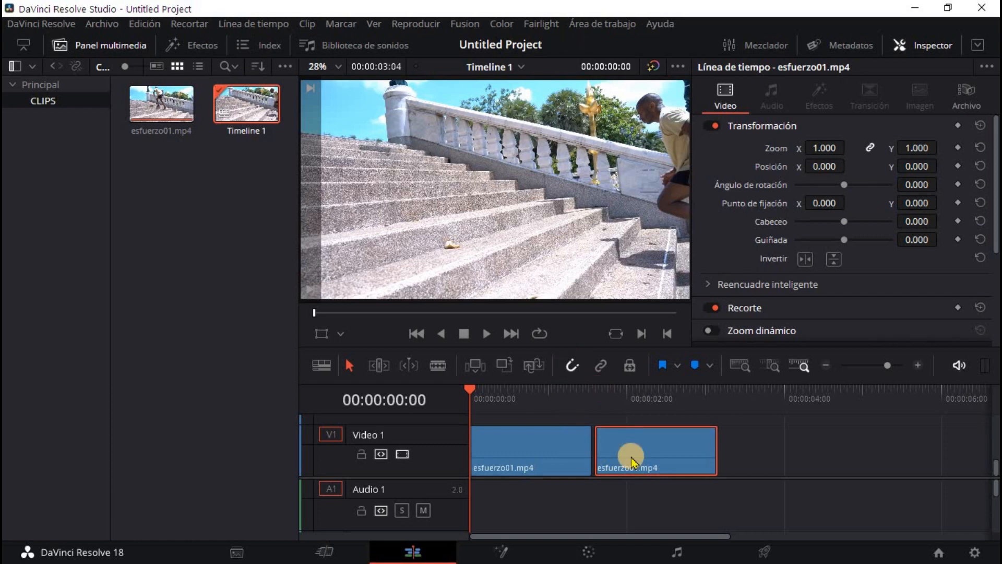
drag(628, 454, 625, 450)
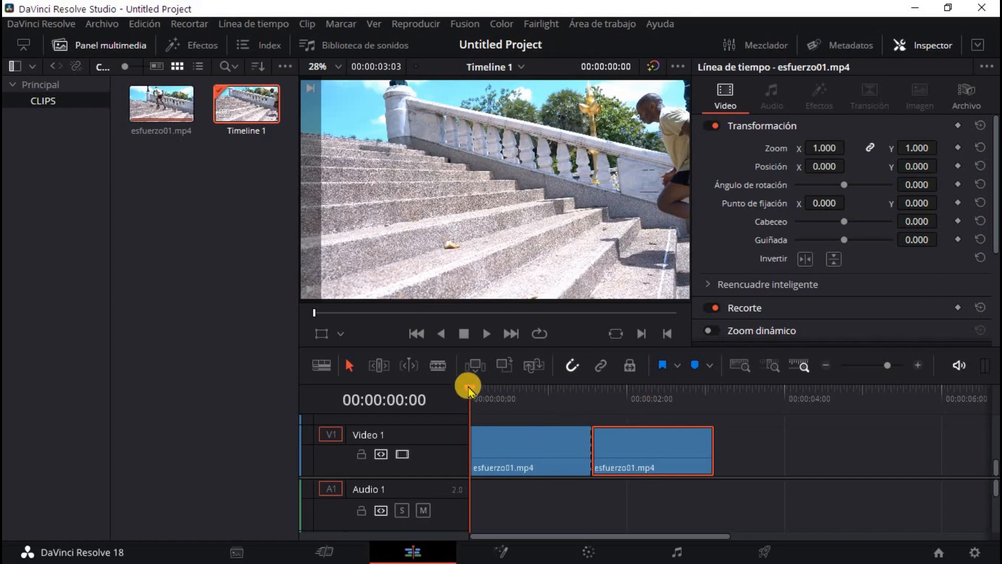
- Scrub and play the timeline, and step the playhead forwards and backwards frame by frame
drag(470, 390, 542, 401)
key(space)
key(Right)
key(Right)
key(Right)
key(Left)
key(Left)
key(Left)
key(Left)
key(Left)
- Jump the playhead between the edit points and position it at 00:00:01:05 on the first segment
key(Down)
key(Down)
key(Up)
key(Up)
click(564, 398)
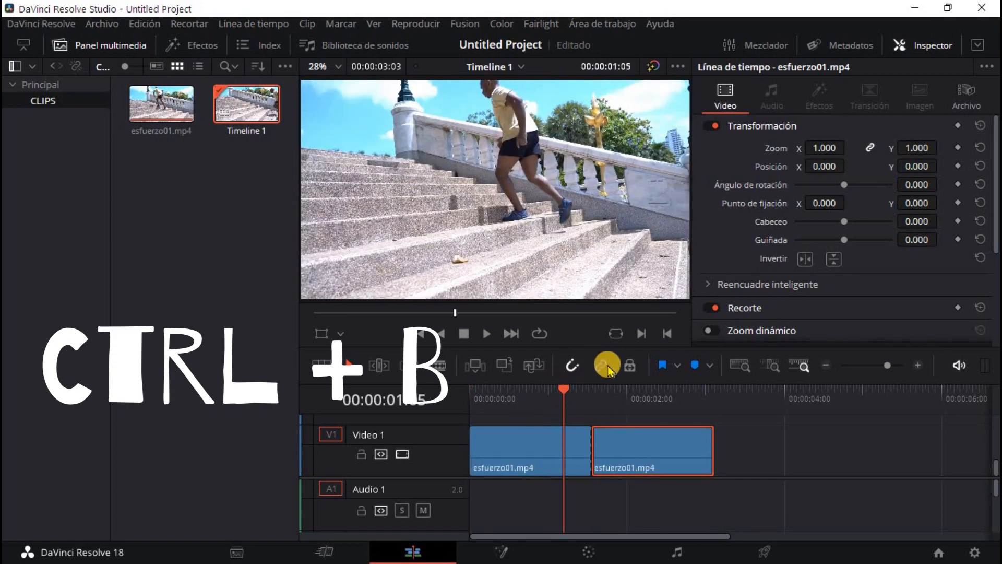
- Flag the selected clip in blue, and add a blue timeline marker at 00:00:01:05
click(676, 366)
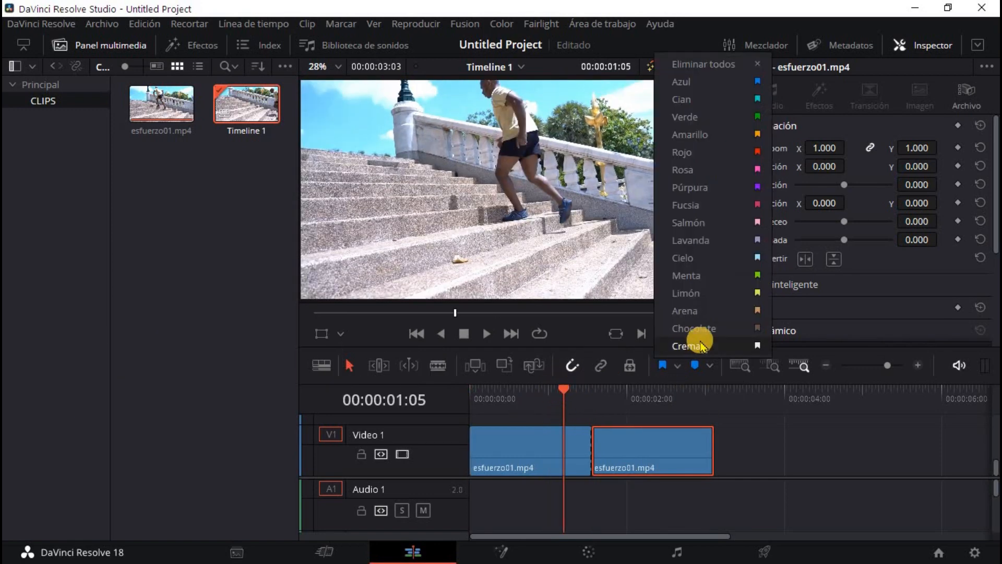
click(663, 365)
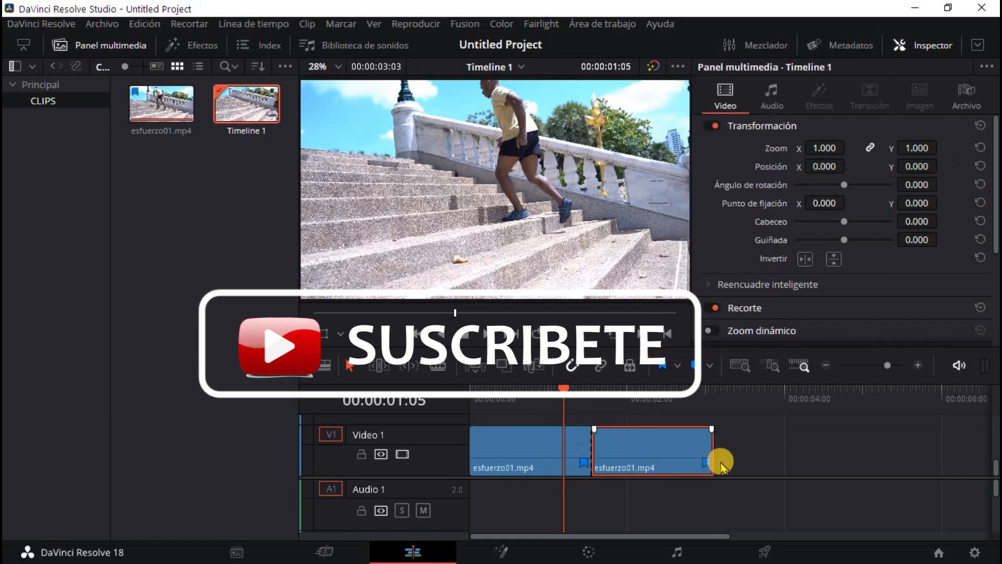
click(696, 365)
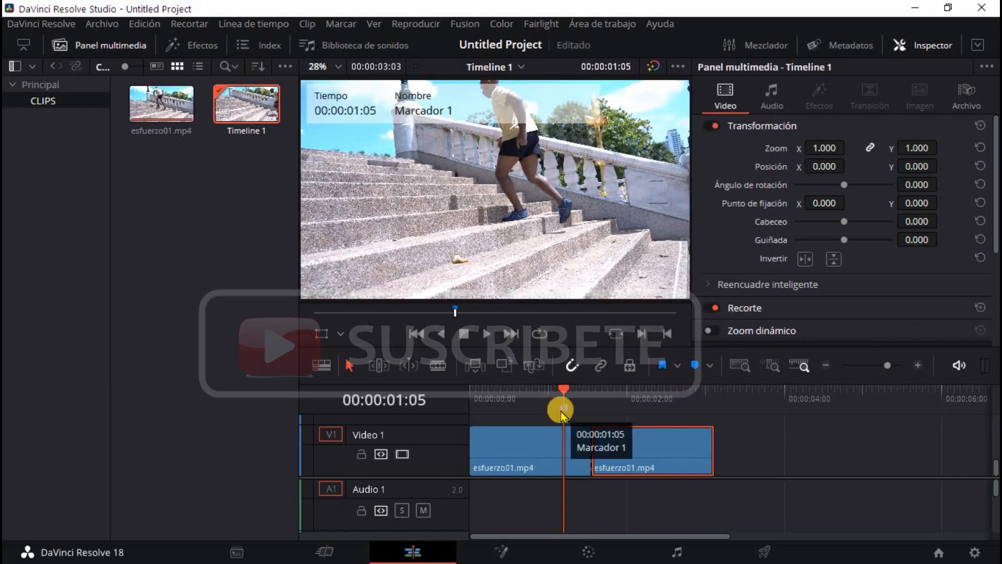
drag(590, 390, 564, 406)
click(710, 366)
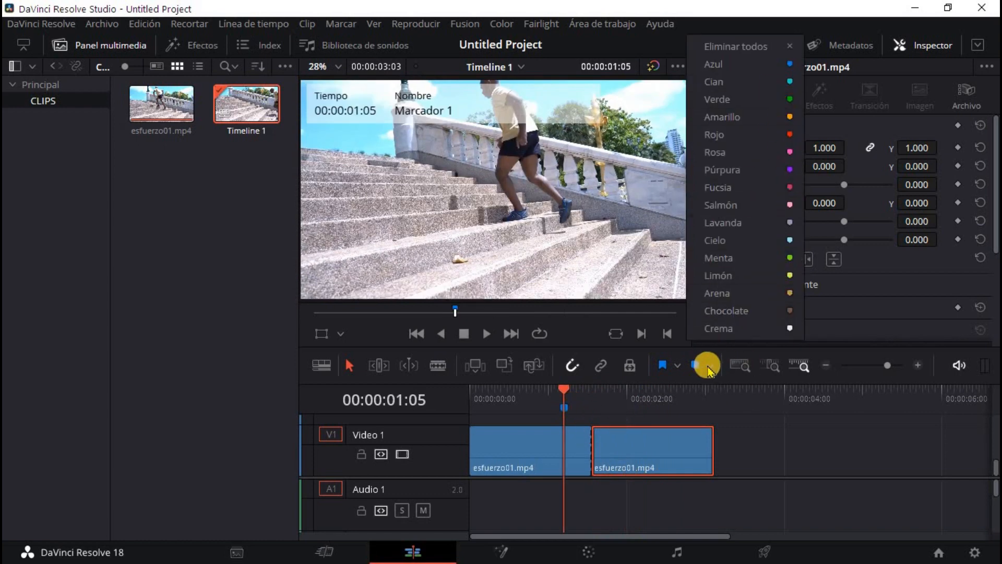
click(567, 408)
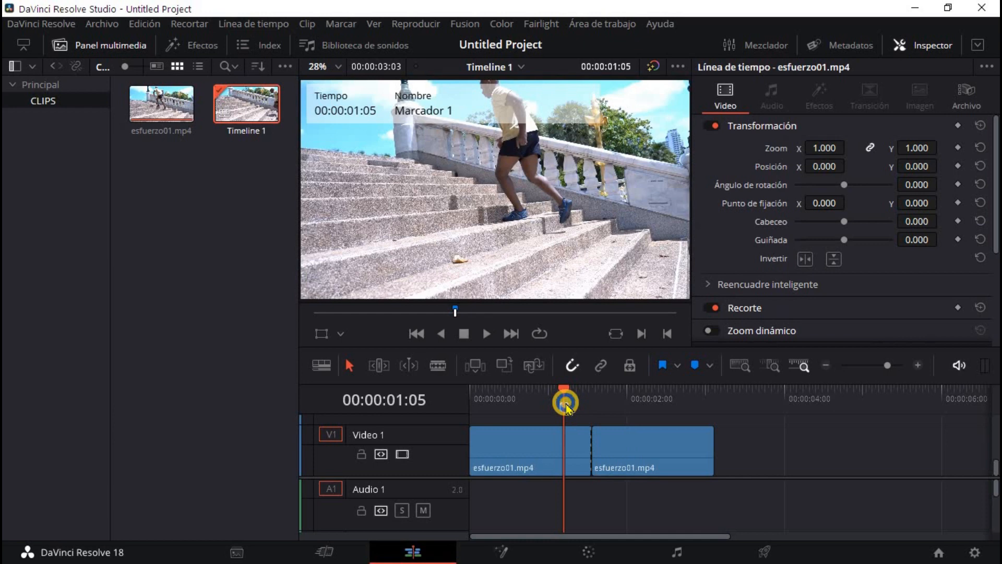
- Delete all markers from the timeline
right_click(567, 406)
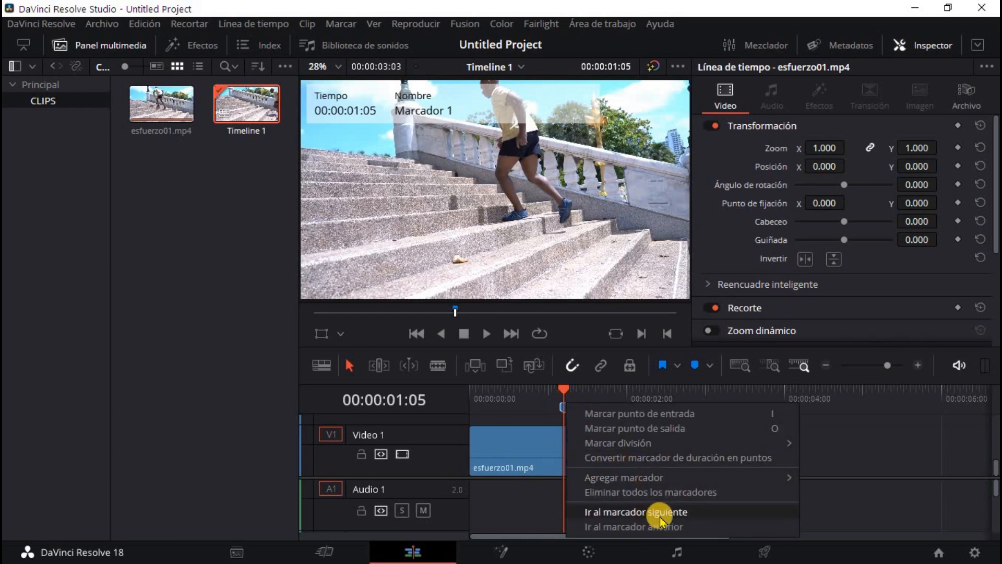
mouse_move(641, 484)
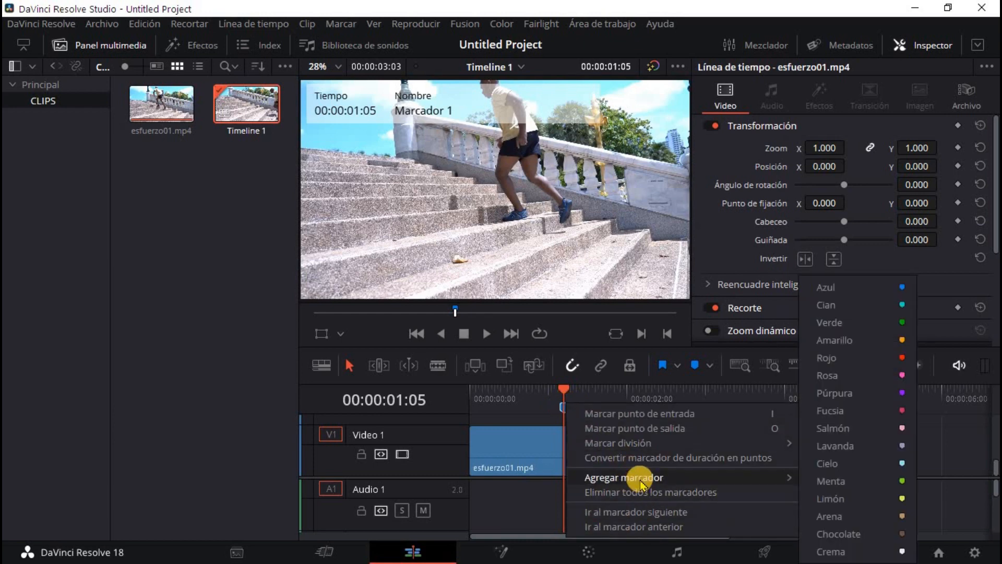
click(648, 492)
- Close and reopen the Inspector, and hide the media pool
click(934, 45)
click(934, 45)
click(112, 45)
- Try out the clip's zoom with the axes linked and unlinked and its position, resetting both to their defaults
mouse_move(823, 150)
mouse_down()
mouse_move(785, 156)
mouse_move(823, 154)
mouse_up()
click(869, 148)
drag(921, 148, 704, 187)
click(981, 148)
drag(913, 166, 681, 169)
click(981, 166)
- Try out the clip's rotation angle and horizontal anchor point, resetting the rotation after each change
drag(846, 186, 973, 183)
click(981, 184)
drag(821, 205, 902, 204)
drag(844, 185, 911, 204)
click(981, 184)
drag(844, 185, 848, 186)
click(980, 183)
- Try out the vertical anchor point, pitch and yaw, and reset all remaining transform values to their defaults
drag(916, 204, 794, 220)
drag(844, 185, 872, 244)
click(981, 183)
click(981, 203)
click(980, 221)
click(980, 239)
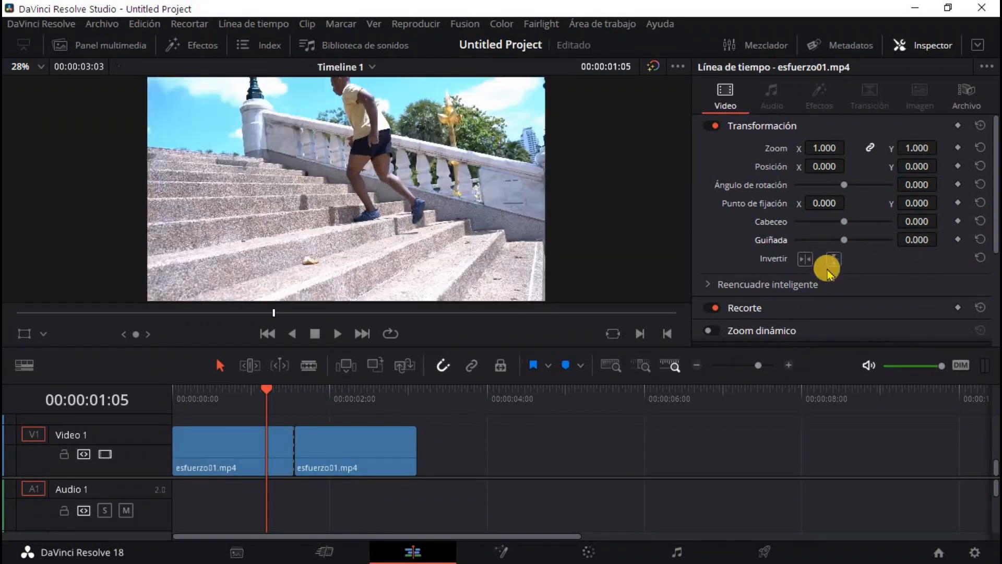
- Flip the clip horizontally and vertically, and reset the flip
click(806, 259)
click(835, 259)
click(981, 257)
- Examine the clip's Smart Reframe options and the remaining video settings below them
click(708, 284)
scroll(924, 279, down, 2)
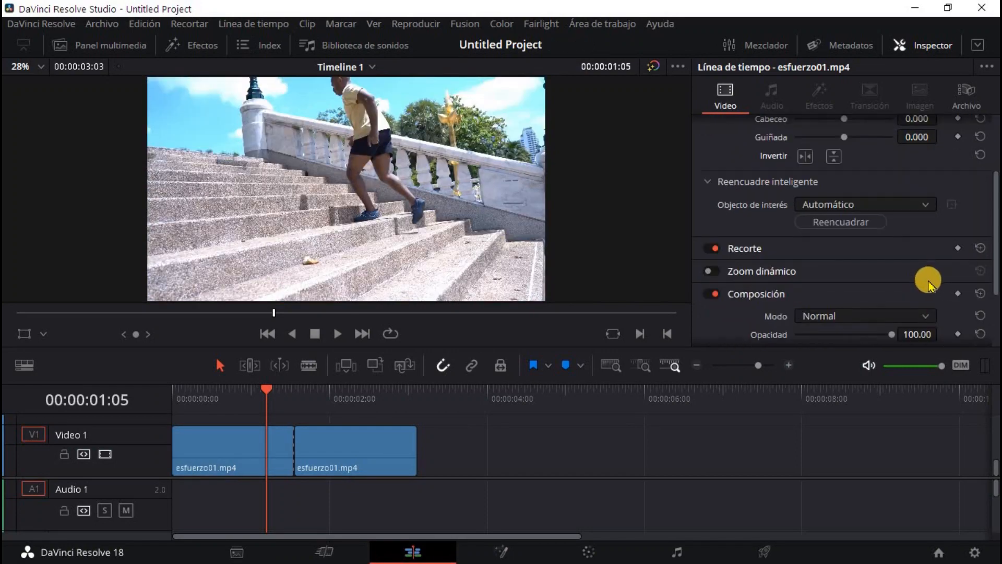
click(731, 181)
scroll(993, 244, down, 1)
- Preview the composite modes on the clip, keeping Normal, and try a reduced opacity of about 30
click(836, 223)
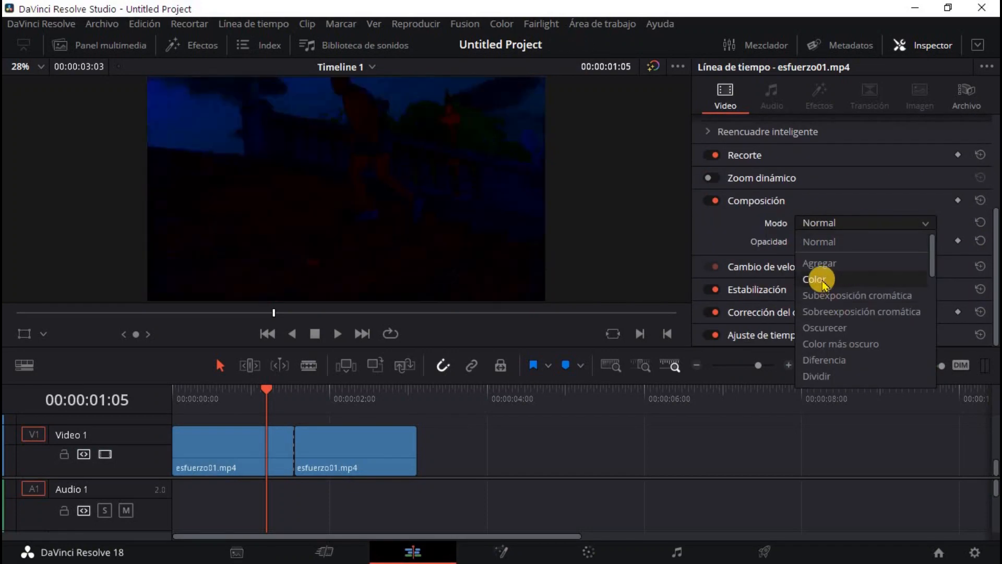
scroll(846, 334, down, 3)
scroll(851, 297, up, 3)
click(828, 242)
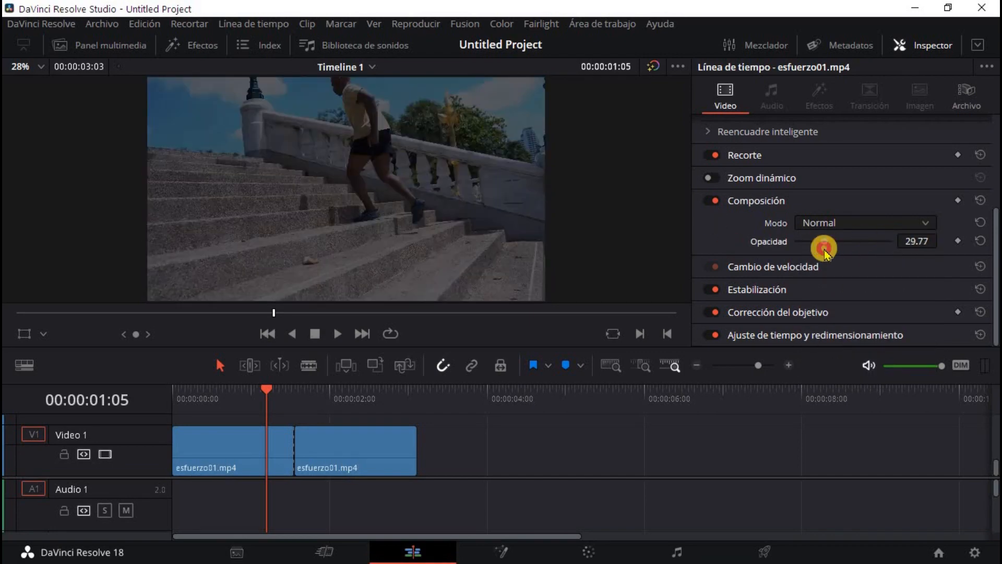
- Examine the clip's file properties, including its metadata fields, clip colour, name and comments
click(967, 97)
scroll(895, 251, down, 5)
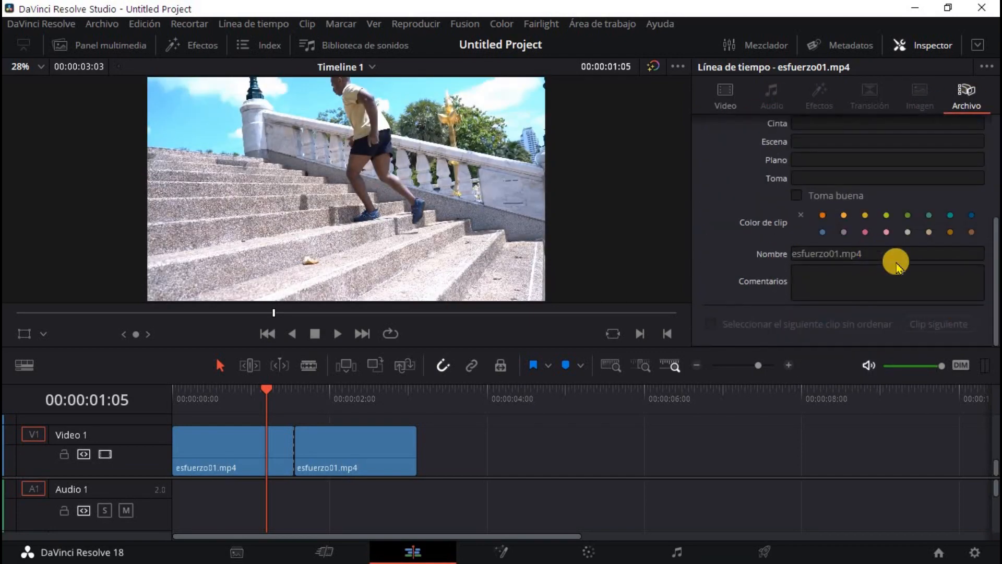